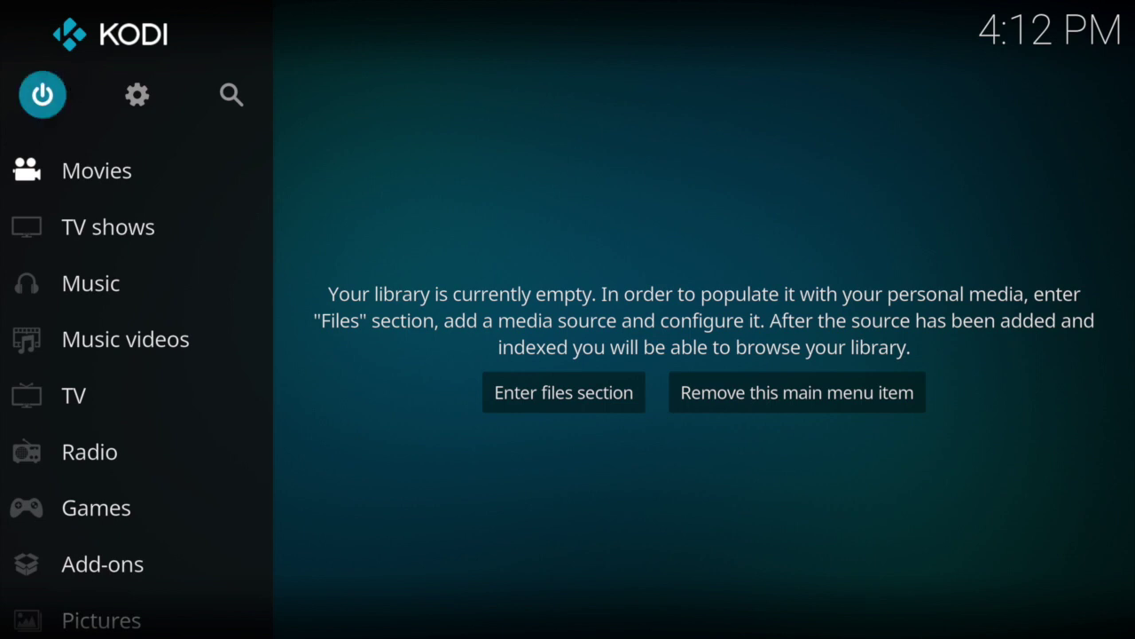
- Open Kodi's System settings page
{"action": "left_click", "coordinate": [137, 94]}
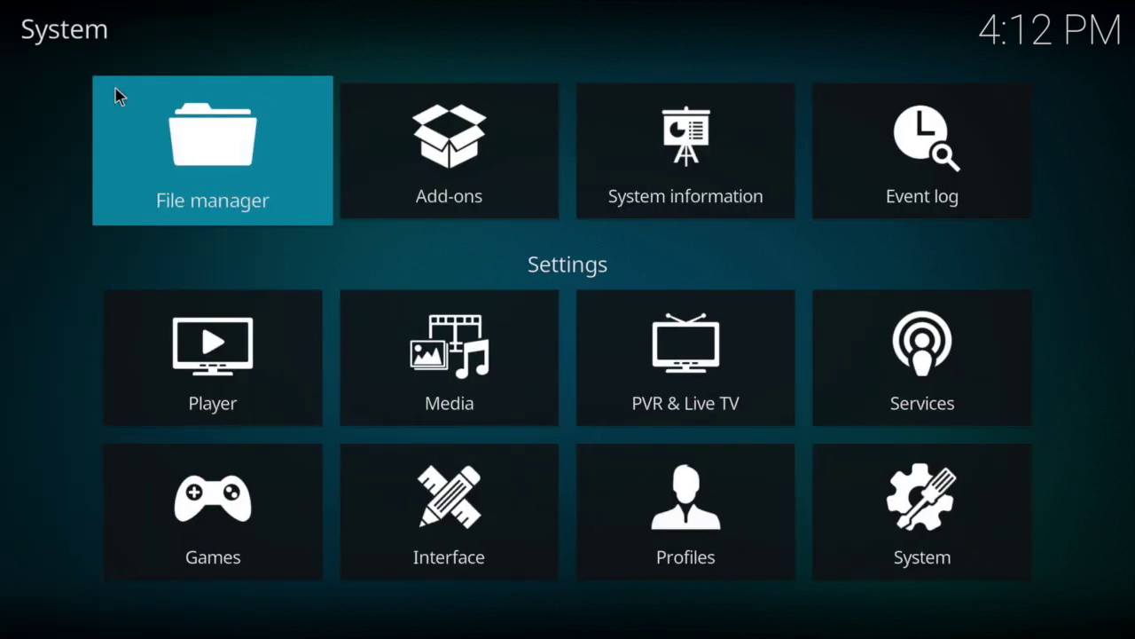
{"action": "key", "text": "Right"}
{"action": "key", "text": "Right"}
{"action": "key", "text": "Right"}
{"action": "key", "text": "Down"}
{"action": "key", "text": "Down"}
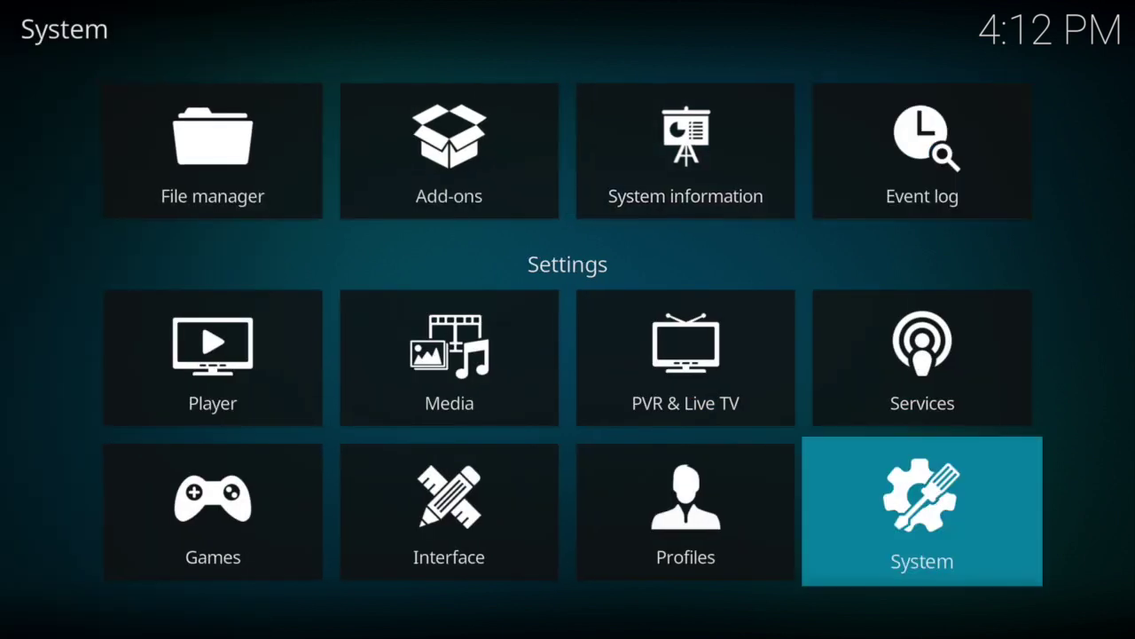
{"action": "key", "text": "Return"}
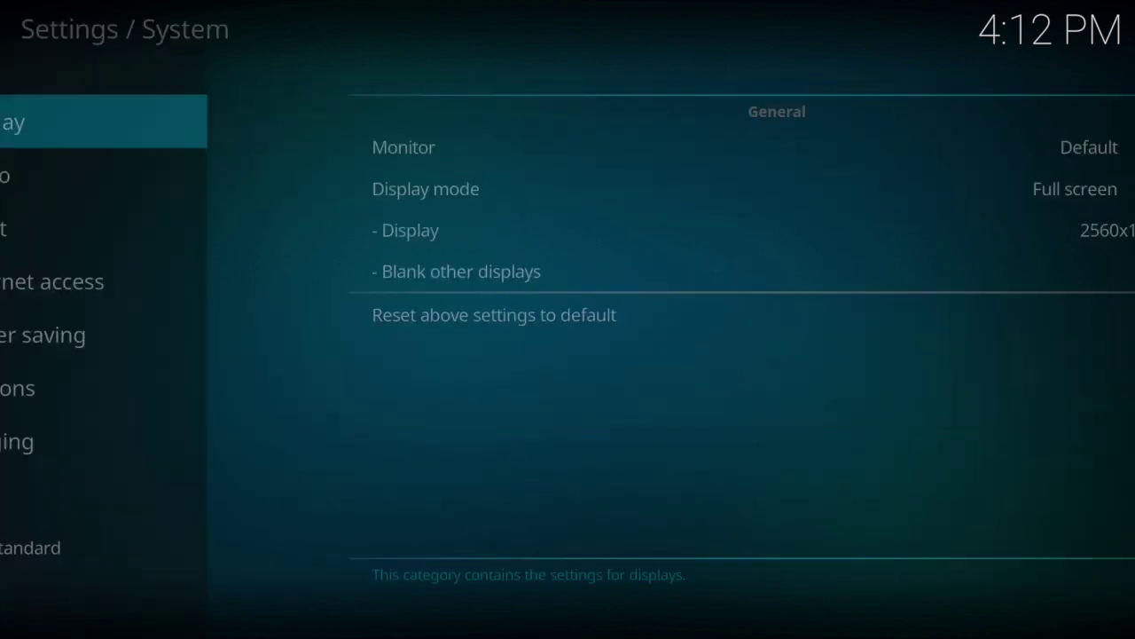
- In the Add-ons settings, switch Unknown sources on and keep Show notifications enabled
{"action": "key", "text": "Down"}
{"action": "key", "text": "Down"}
{"action": "key", "text": "Down"}
{"action": "key", "text": "Down"}
{"action": "key", "text": "Down"}
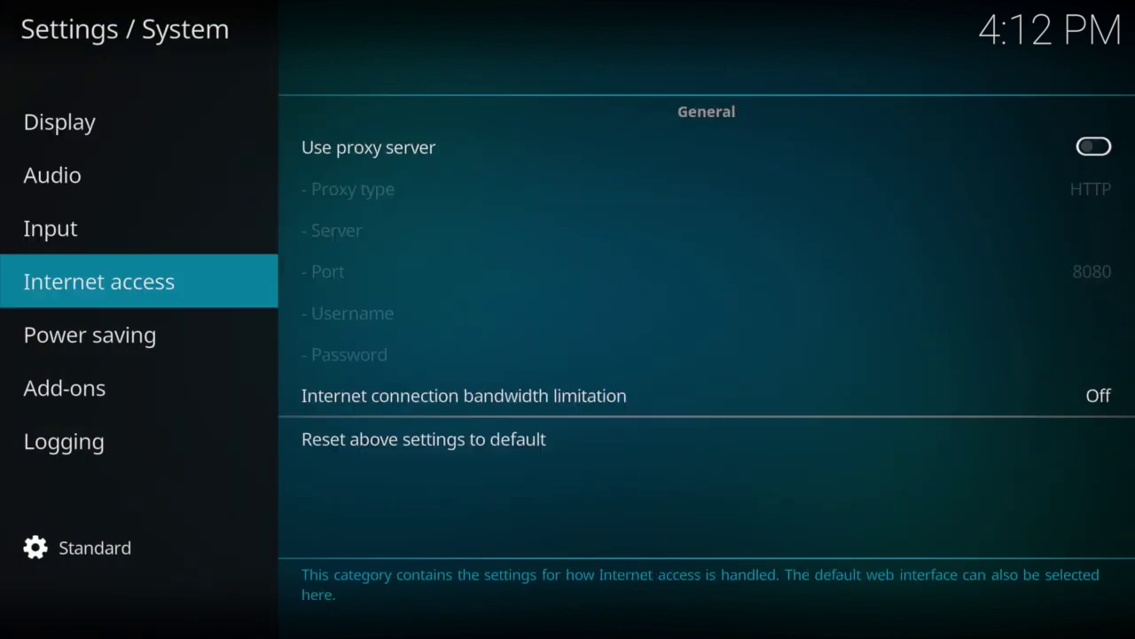
{"action": "key", "text": "Right"}
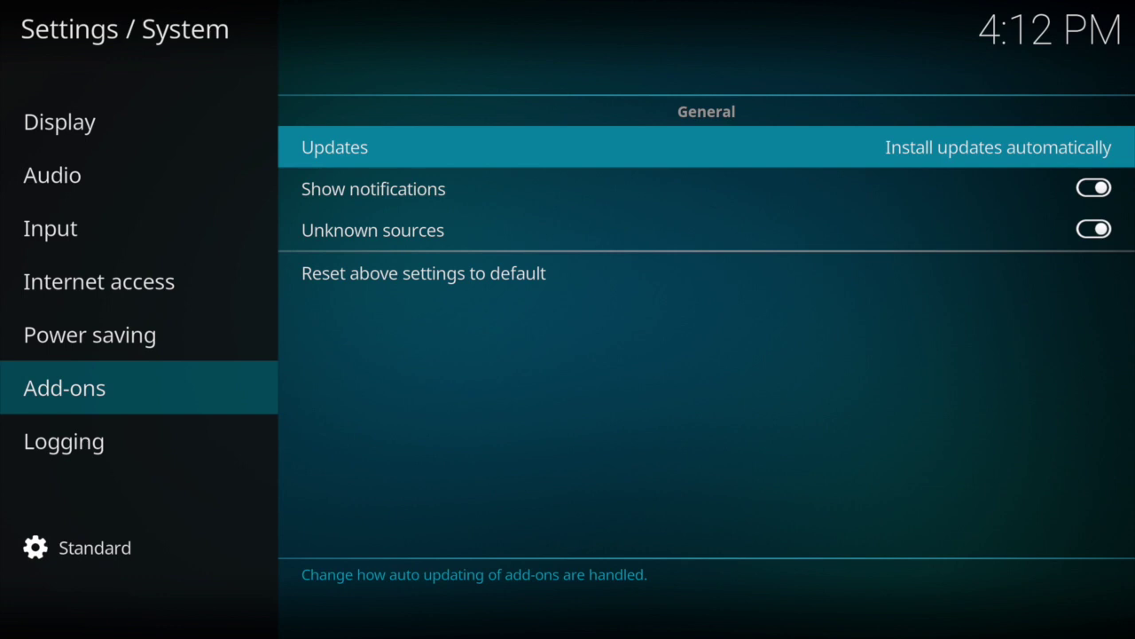
{"action": "key", "text": "Down"}
{"action": "key", "text": "Return"}
{"action": "key", "text": "Down"}
{"action": "key", "text": "Return"}
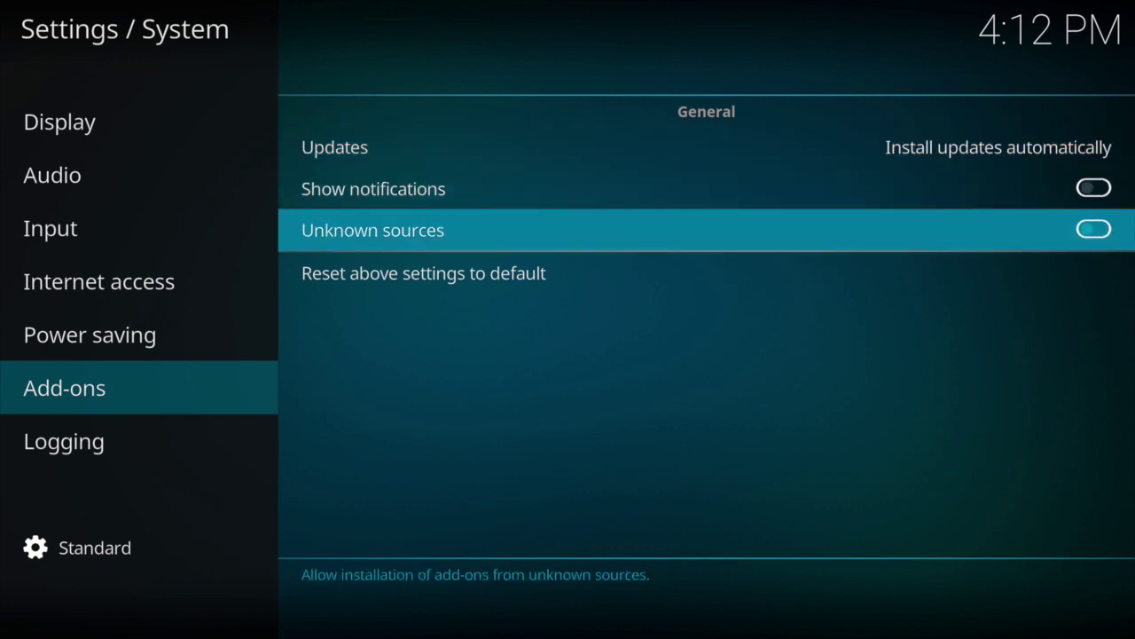
{"action": "key", "text": "Up"}
{"action": "key", "text": "Return"}
{"action": "key", "text": "Down"}
{"action": "key", "text": "Return"}
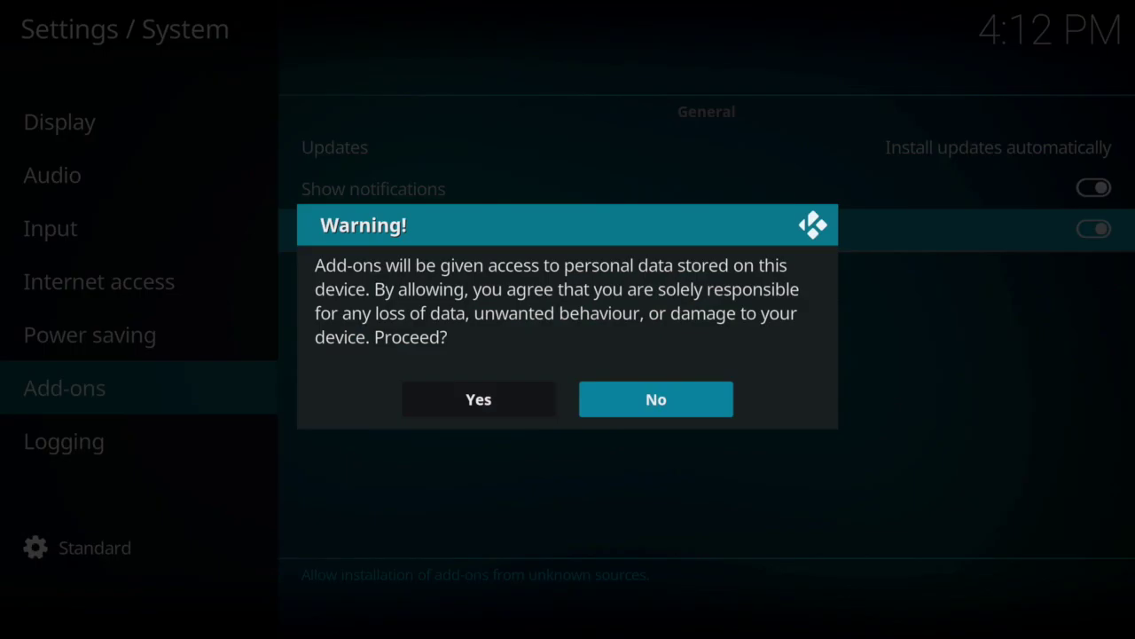
- Accept the risk warning with Yes and leave System settings
{"action": "key", "text": "Left"}
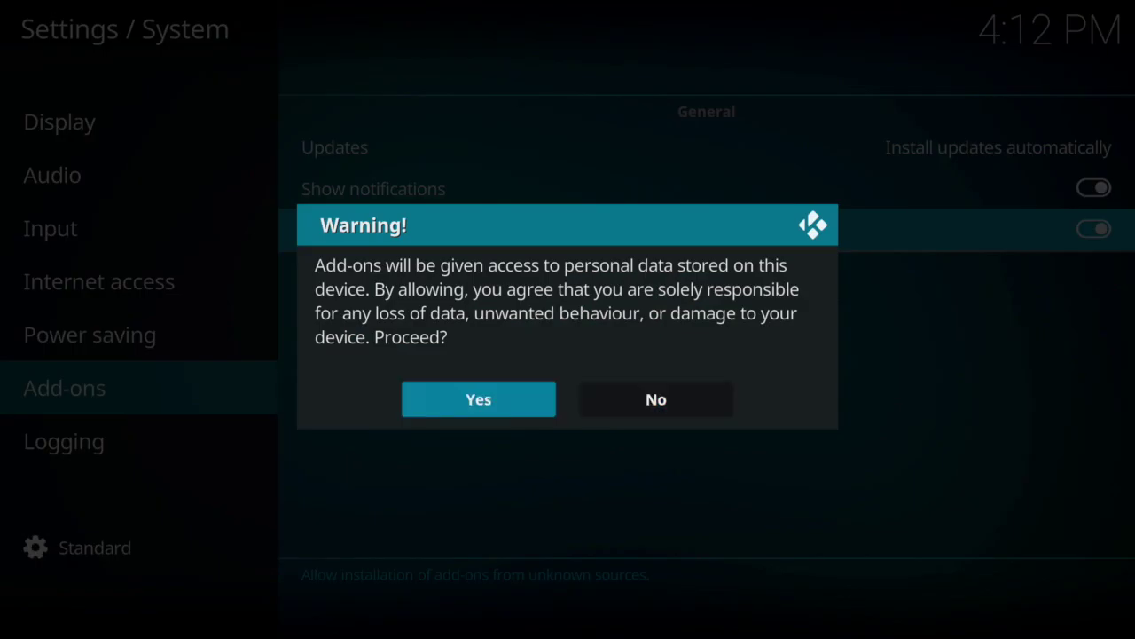
{"action": "key", "text": "Return"}
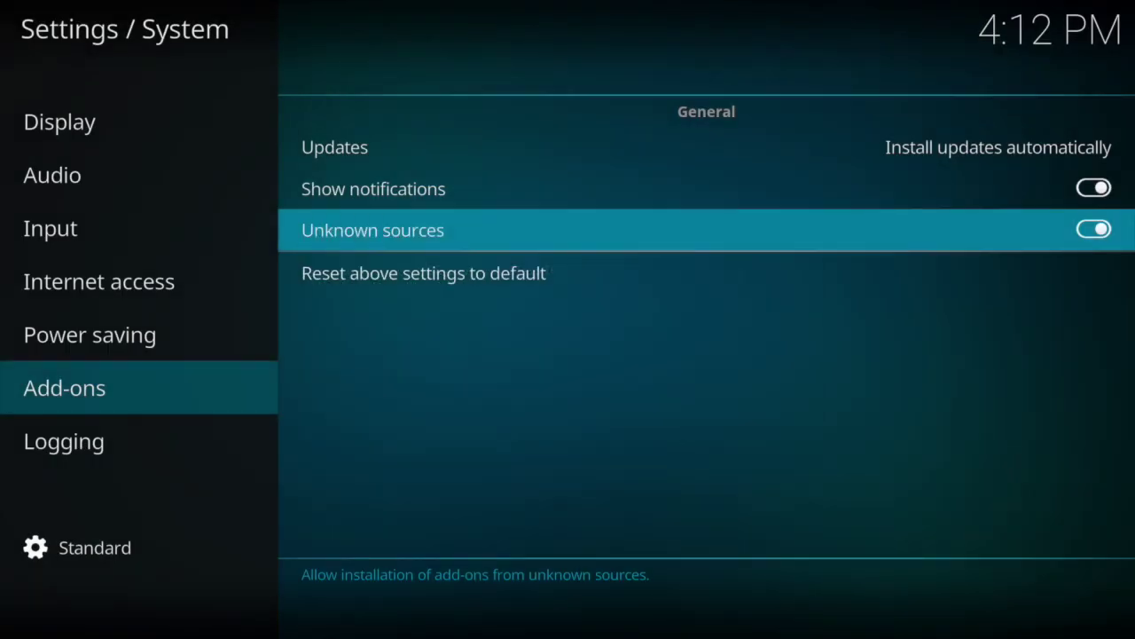
{"action": "key", "text": "Up"}
{"action": "key", "text": "Up"}
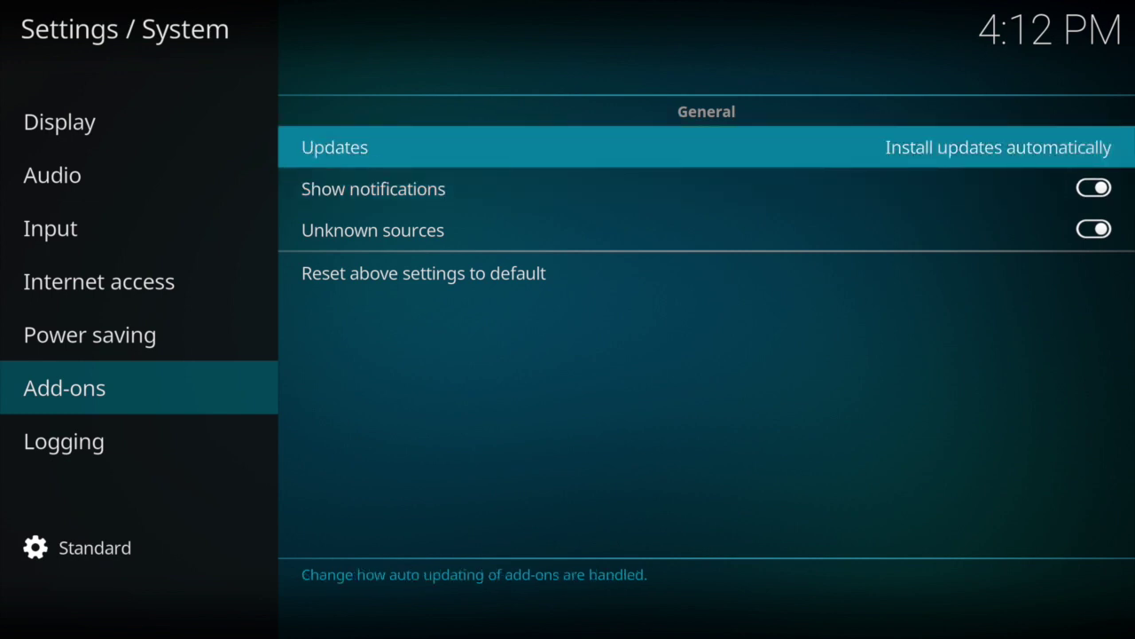
{"action": "key", "text": "Escape"}
- Begin adding a new file source in the File manager
{"action": "key", "text": "Left"}
{"action": "key", "text": "Left"}
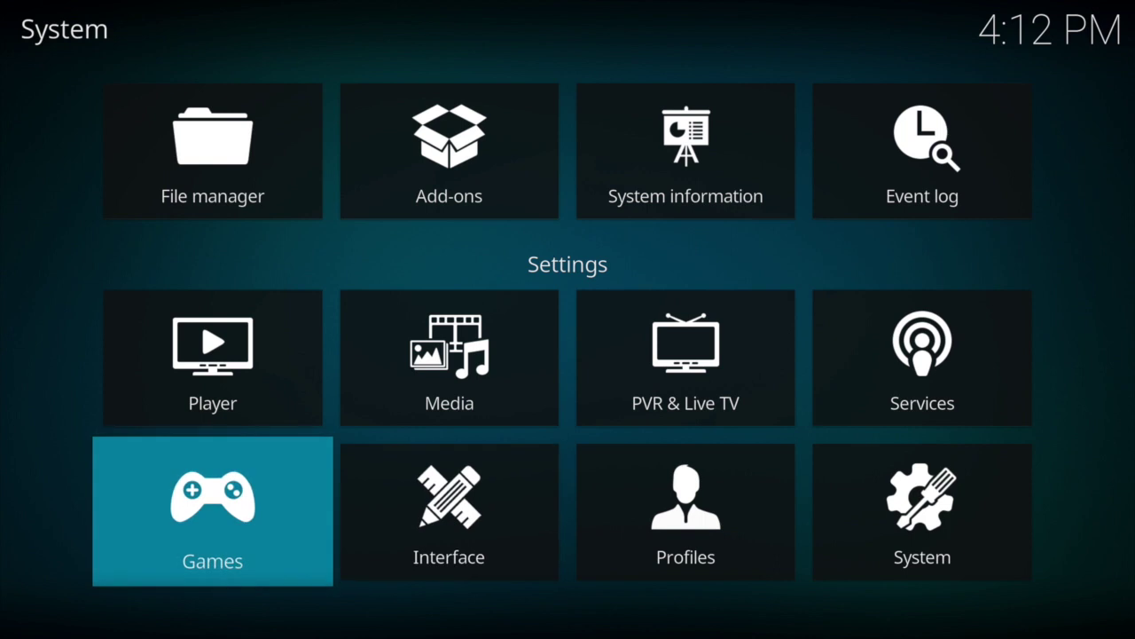
{"action": "key", "text": "Up"}
{"action": "key", "text": "Up"}
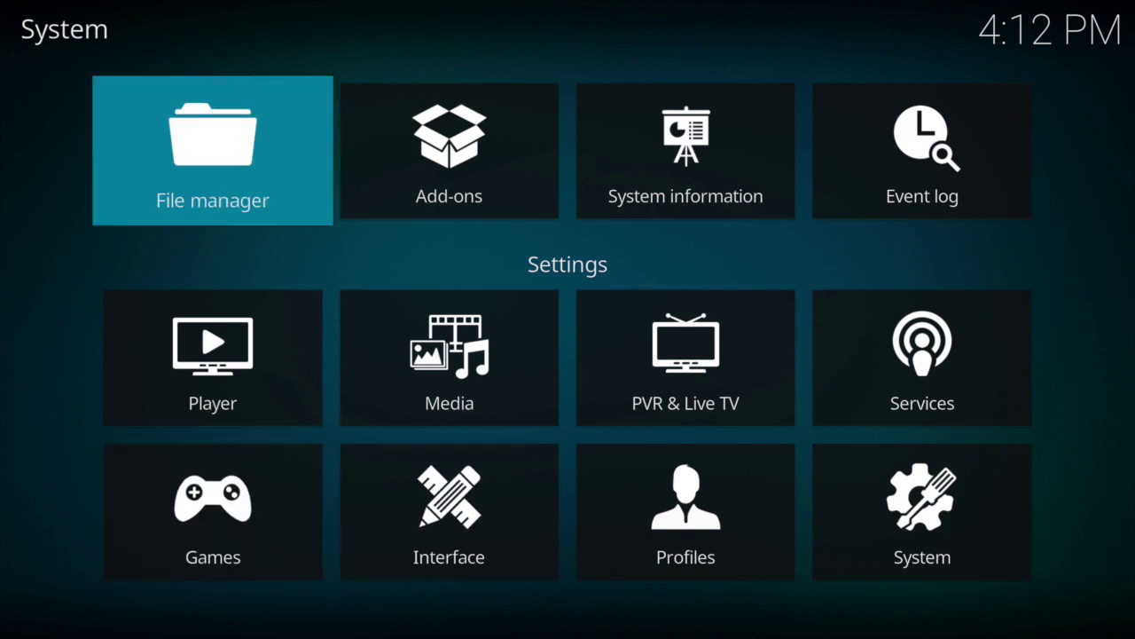
{"action": "key", "text": "Return"}
{"action": "key", "text": "Down"}
{"action": "key", "text": "Down"}
{"action": "key", "text": "Down"}
{"action": "key", "text": "Down"}
{"action": "key", "text": "Return"}
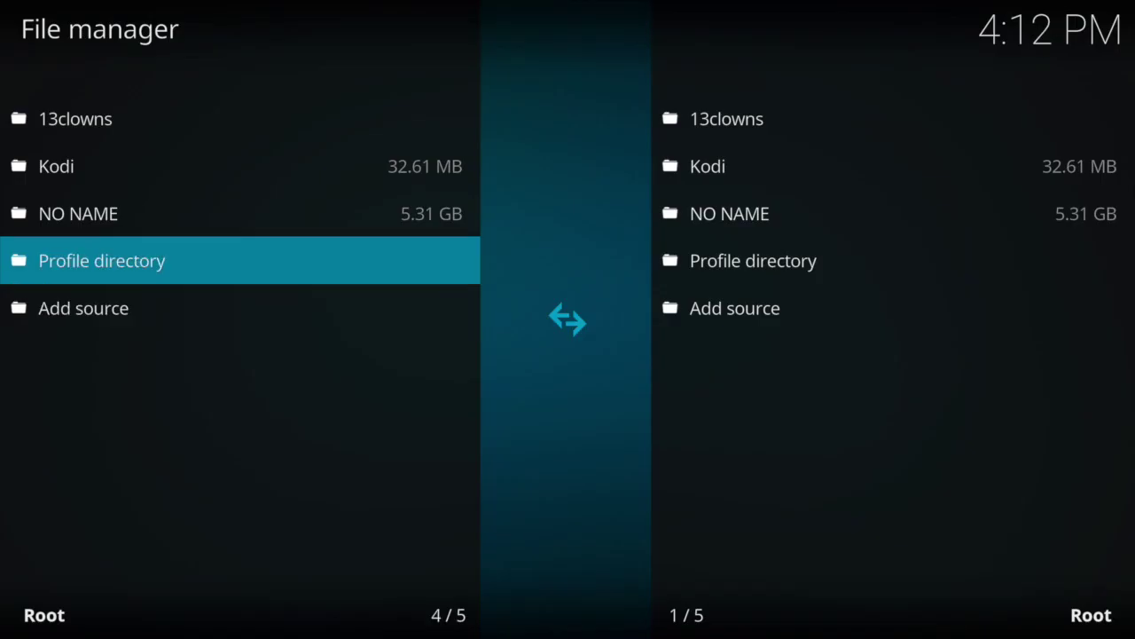
{"action": "key", "text": "Down"}
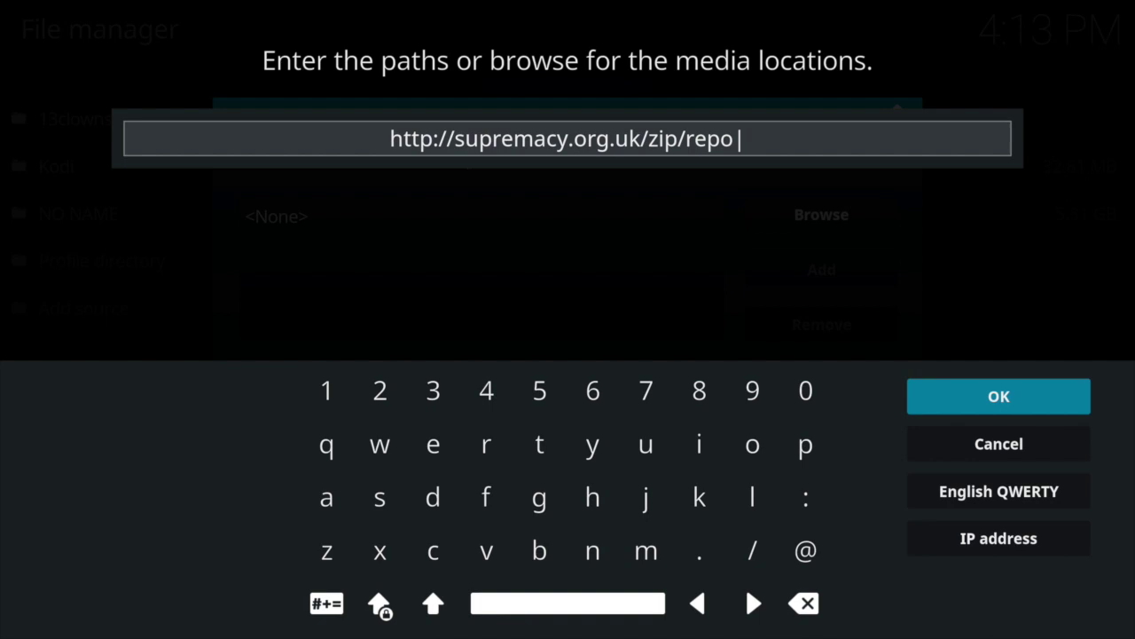
{"action": "key", "text": "Return"}
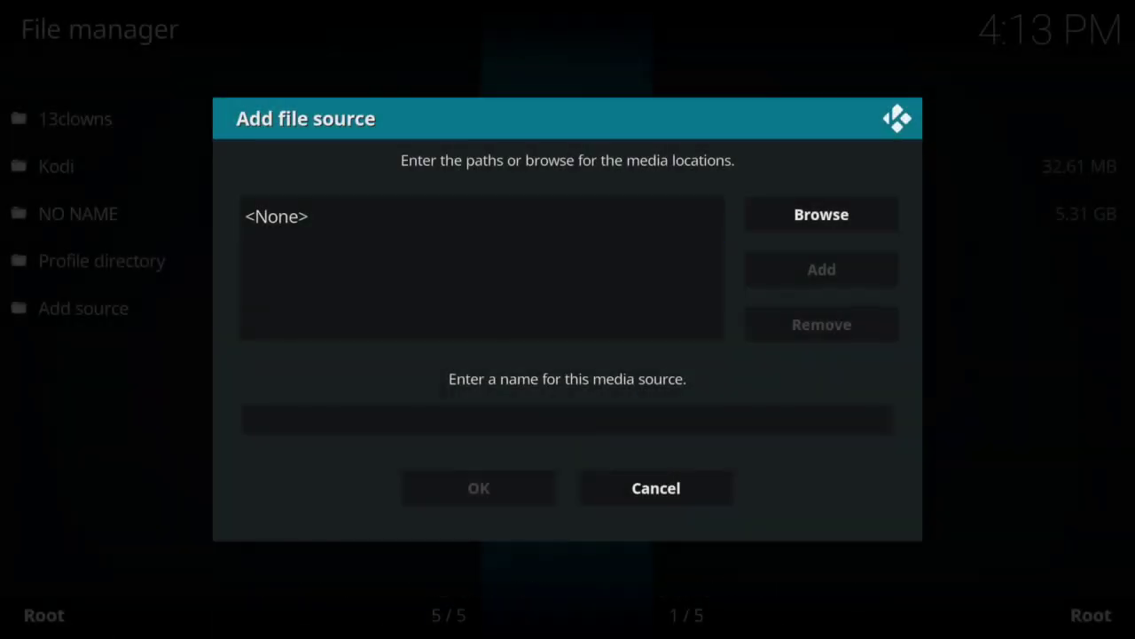
{"action": "key", "text": "Down"}
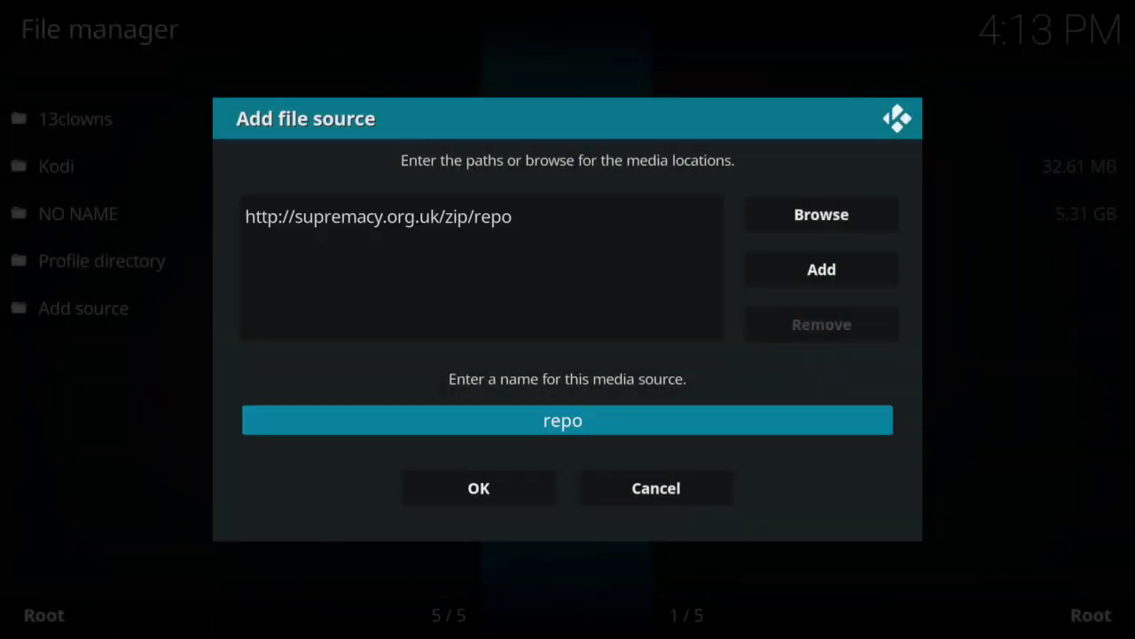
{"action": "key", "text": "Return"}
{"action": "key", "text": "BackSpace"}
{"action": "key", "text": "BackSpace"}
{"action": "key", "text": "BackSpace"}
{"action": "key", "text": "BackSpace"}
{"action": "type", "text": ".yoda"}
{"action": "key", "text": "Return"}
{"action": "key", "text": "Down"}
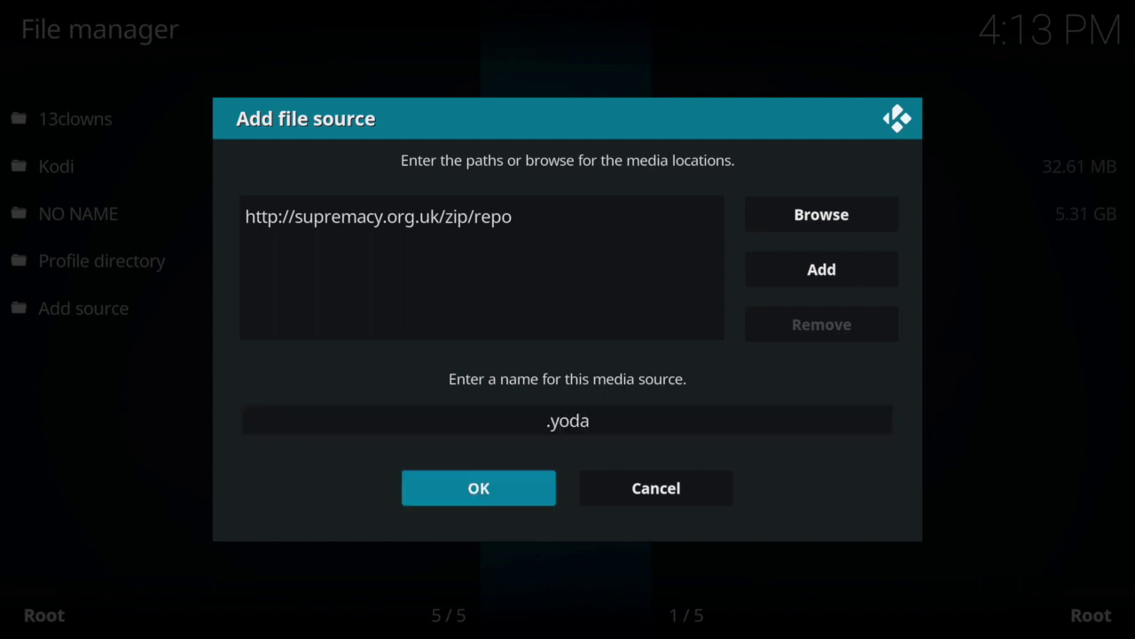
{"action": "key", "text": "Return"}
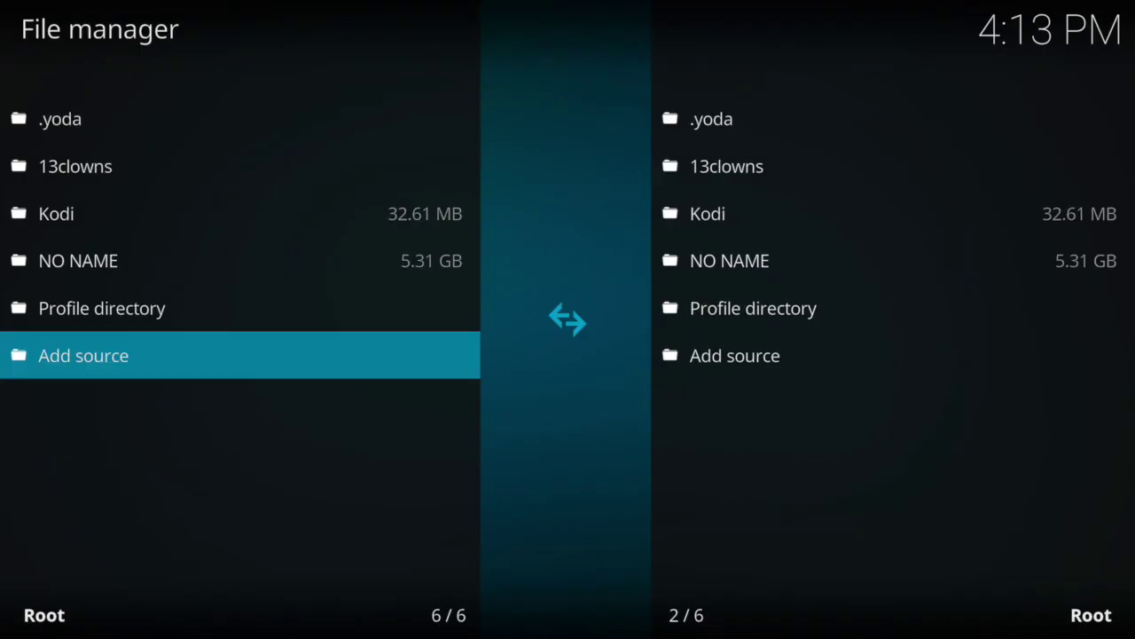
- Open the .yoda source, check its three add-on zips, and exit the File manager
{"action": "key", "text": "Down"}
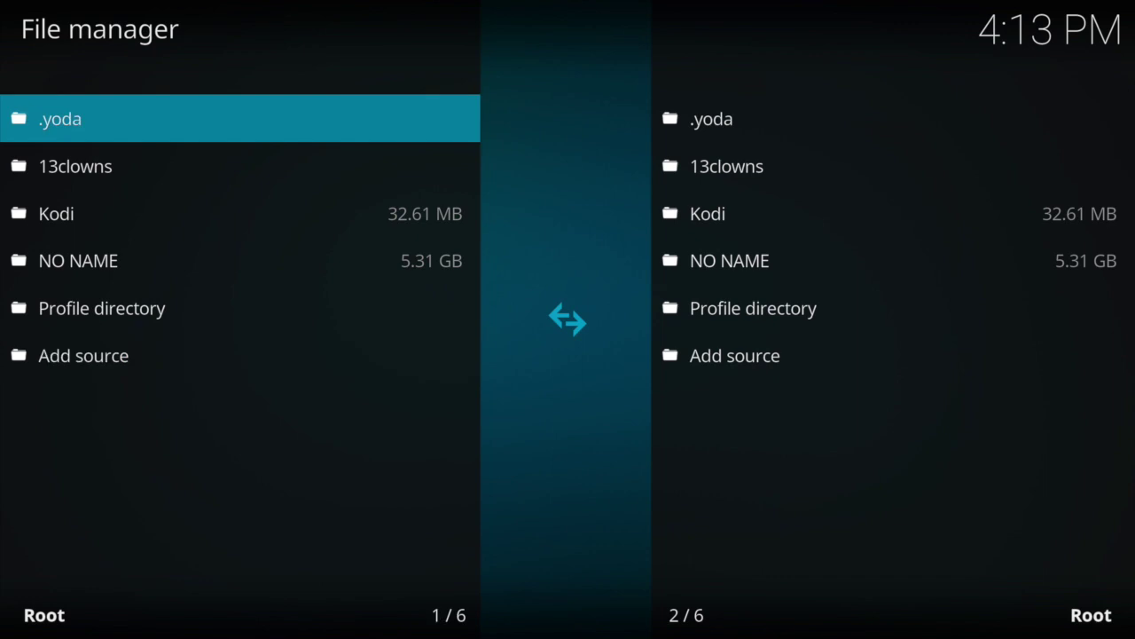
{"action": "key", "text": "Return"}
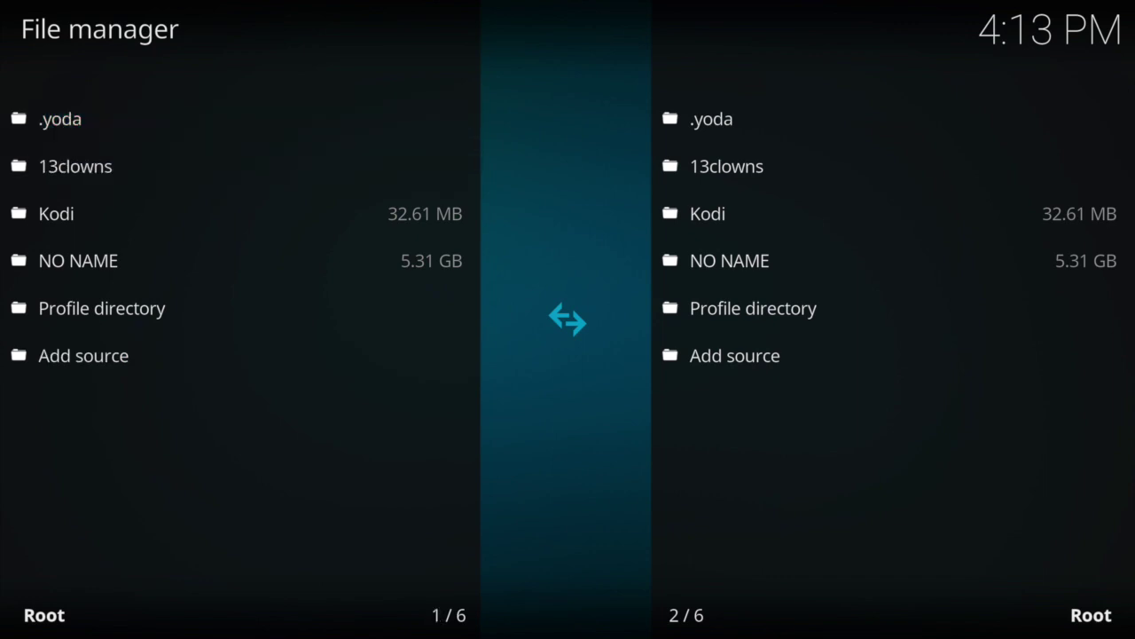
{"action": "key", "text": "Down"}
{"action": "key", "text": "Down"}
{"action": "key", "text": "Down"}
{"action": "key", "text": "Up"}
{"action": "key", "text": "Up"}
{"action": "key", "text": "Down"}
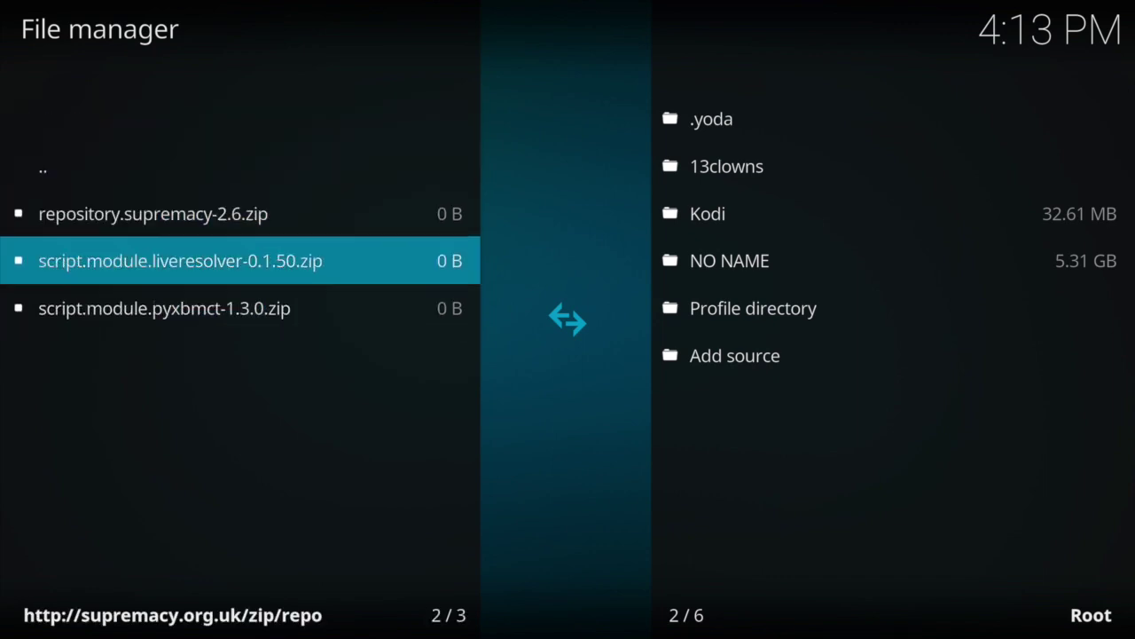
{"action": "key", "text": "Down"}
{"action": "key", "text": "Up"}
{"action": "key", "text": "Up"}
{"action": "key", "text": "Escape"}
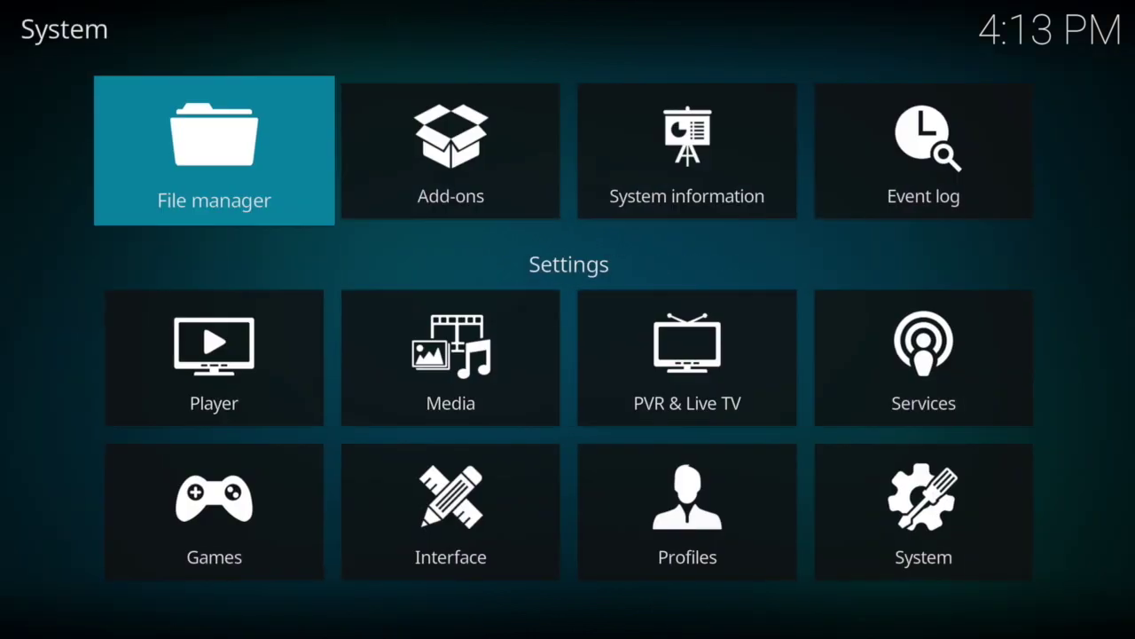
- From Home, go to the Add-on browser's Install from zip file option
{"action": "key", "text": "Escape"}
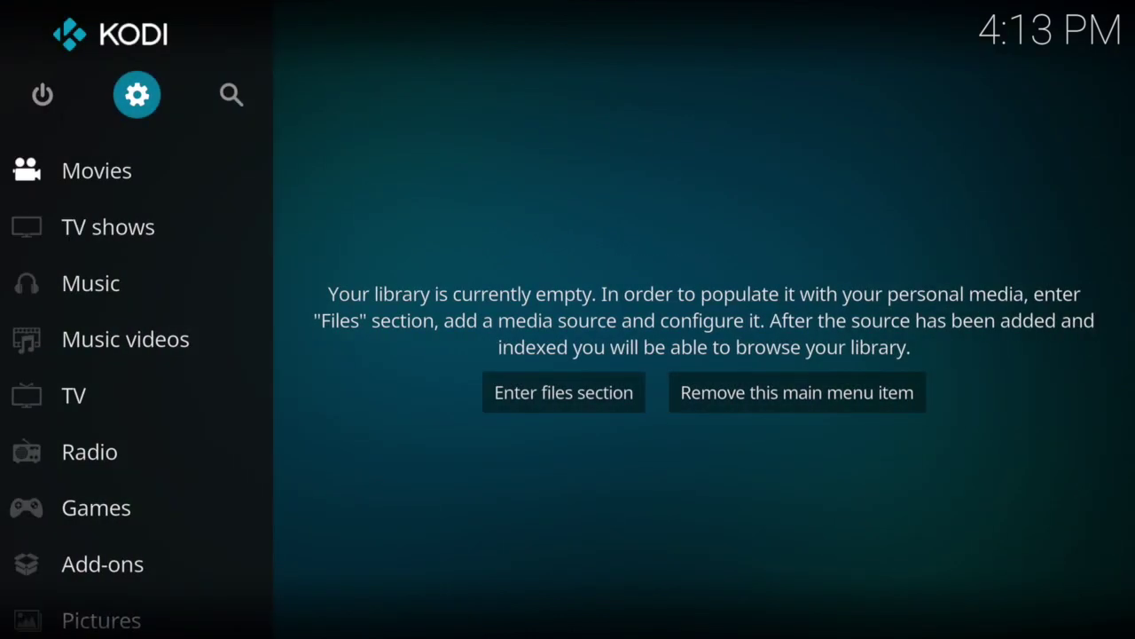
{"action": "key", "text": "Down"}
{"action": "key", "text": "Down"}
{"action": "key", "text": "Down"}
{"action": "key", "text": "Down"}
{"action": "key", "text": "Down"}
{"action": "key", "text": "Down"}
{"action": "key", "text": "Down"}
{"action": "key", "text": "Down"}
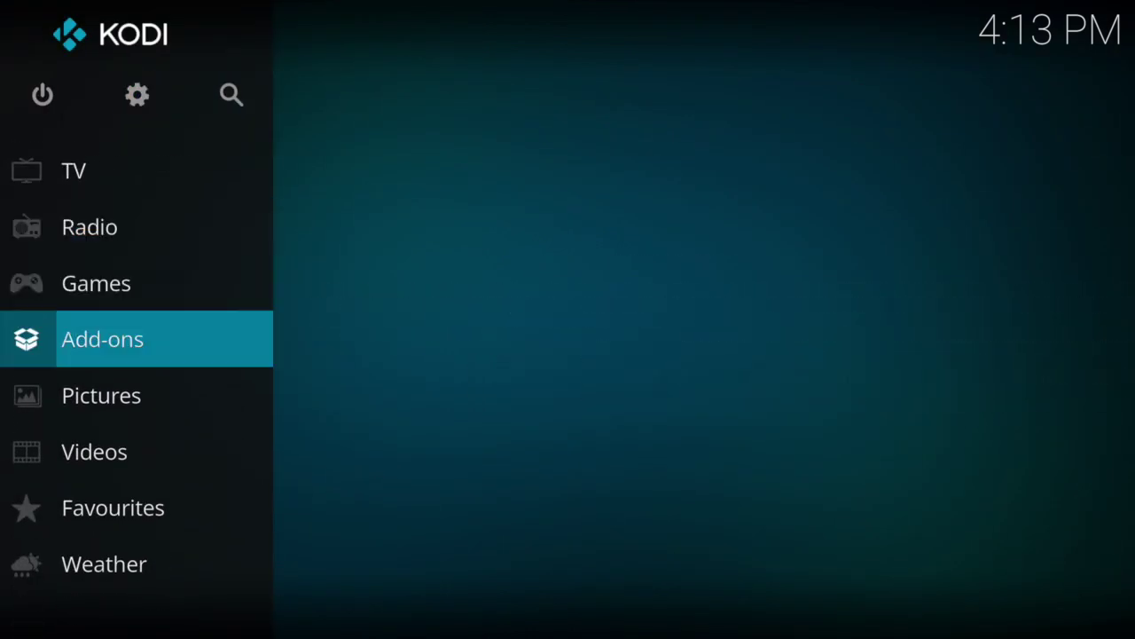
{"action": "key", "text": "Return"}
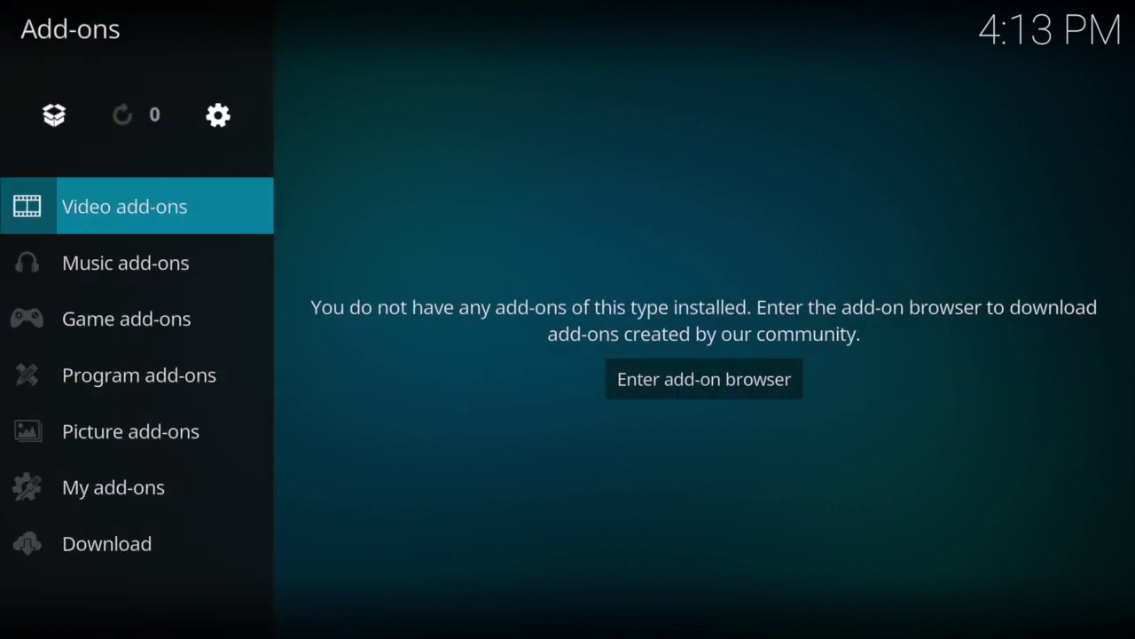
{"action": "key", "text": "Up"}
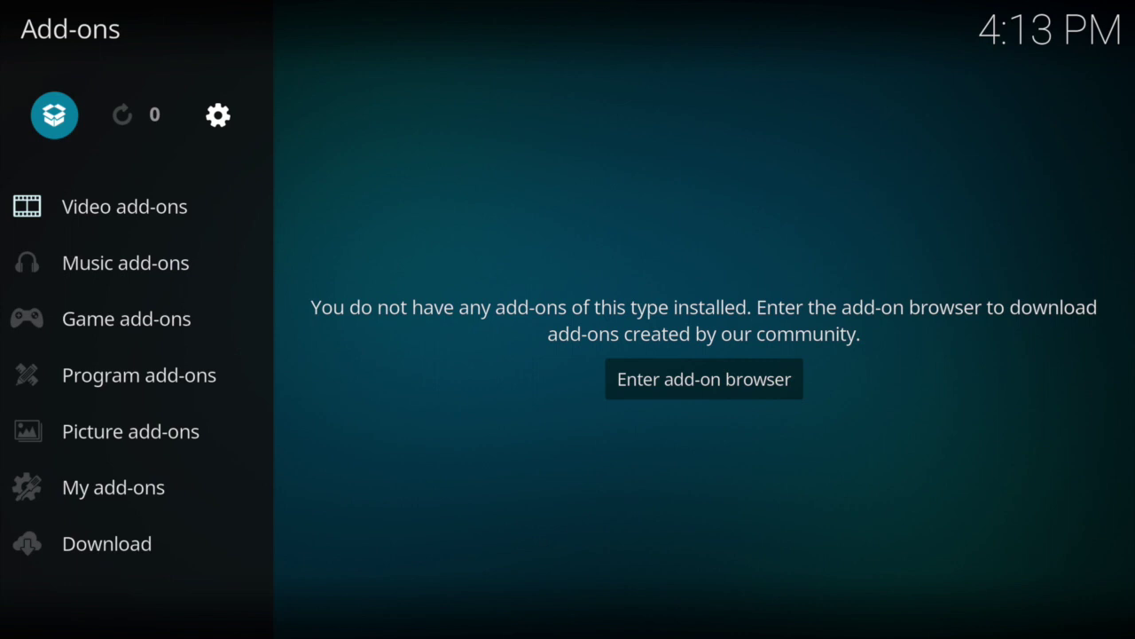
{"action": "key", "text": "Return"}
{"action": "key", "text": "Down"}
{"action": "key", "text": "Down"}
{"action": "key", "text": "Down"}
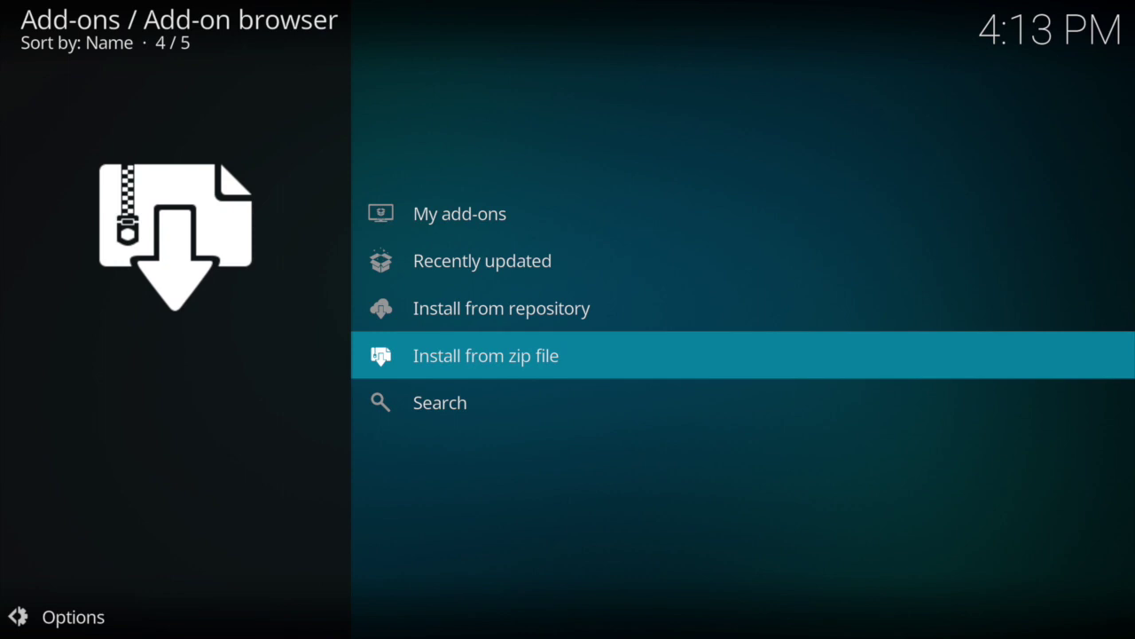
{"action": "key", "text": "Return"}
- Install repository.supremacy-2.6.zip from the .yoda source
{"action": "key", "text": "Down"}
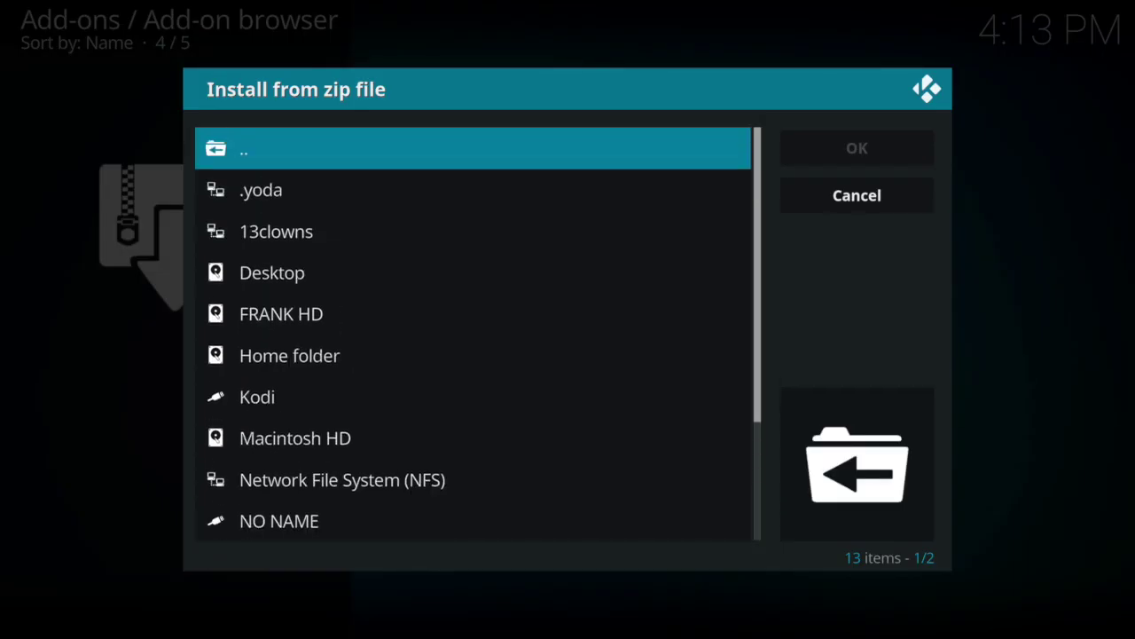
{"action": "key", "text": "Down"}
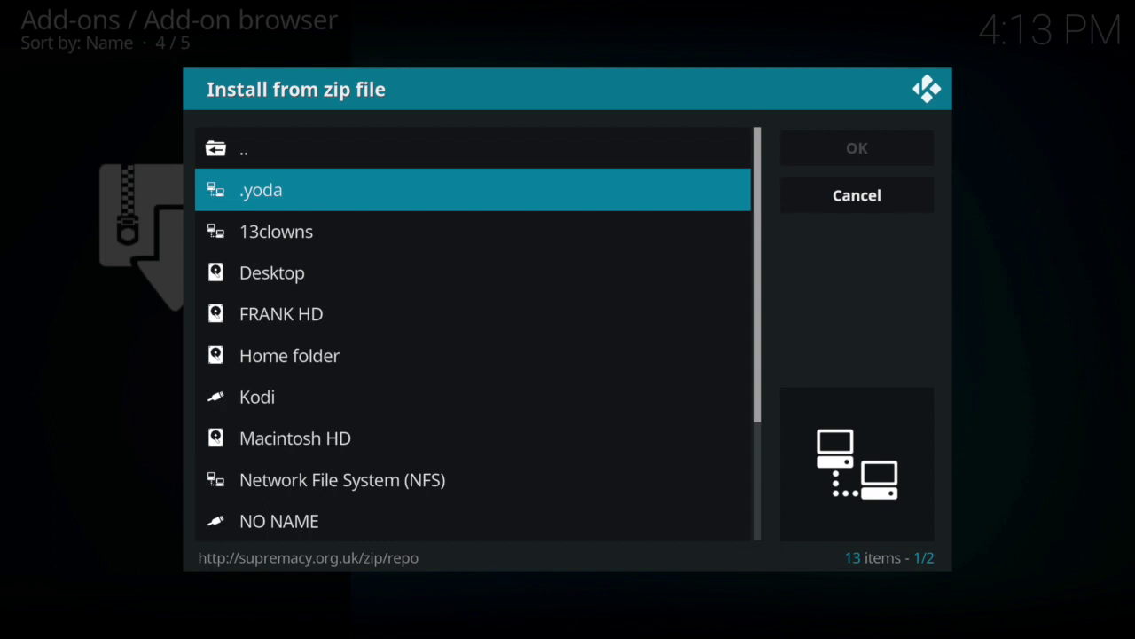
{"action": "key", "text": "Return"}
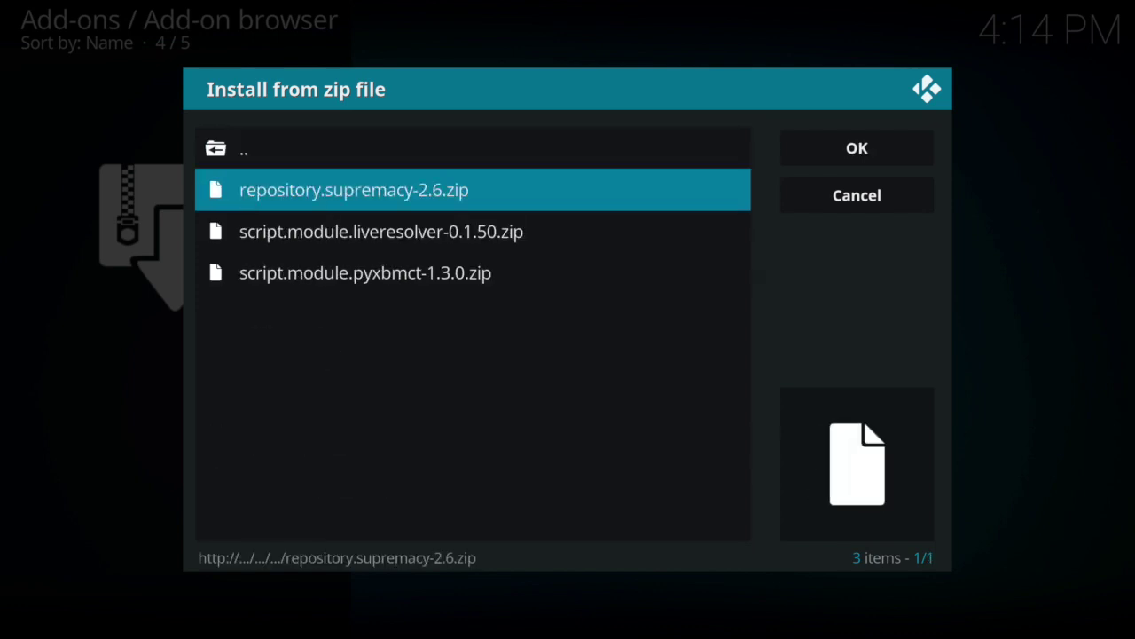
{"action": "key", "text": "Return"}
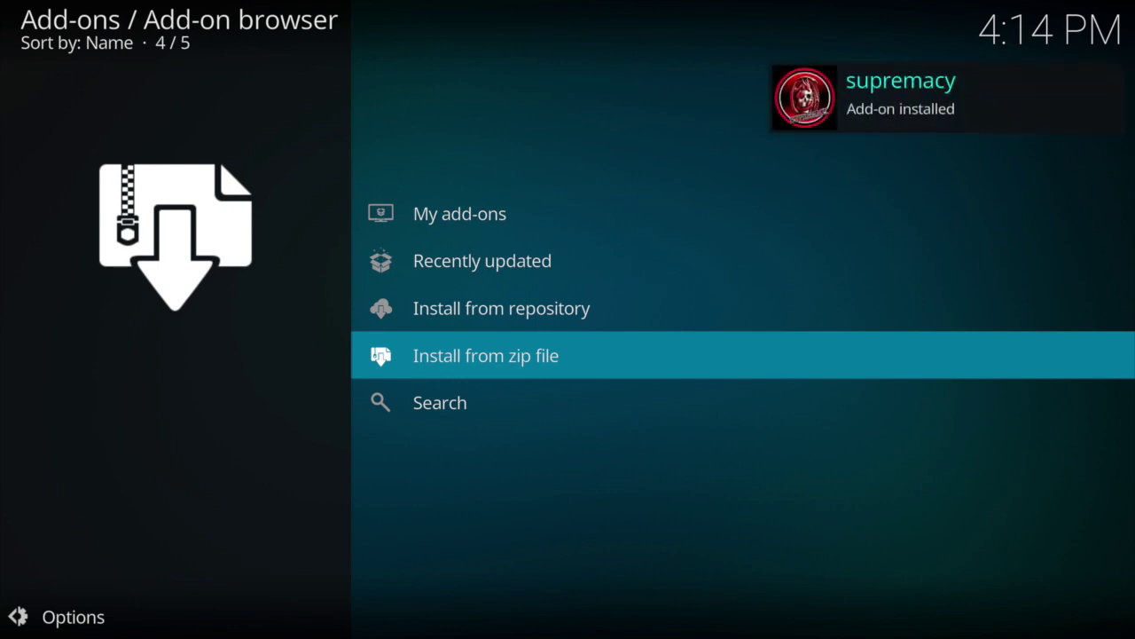
- Install Supremacy Wizard from the supremacy repository's Program add-ons category
{"action": "left_click", "coordinate": [501, 308]}
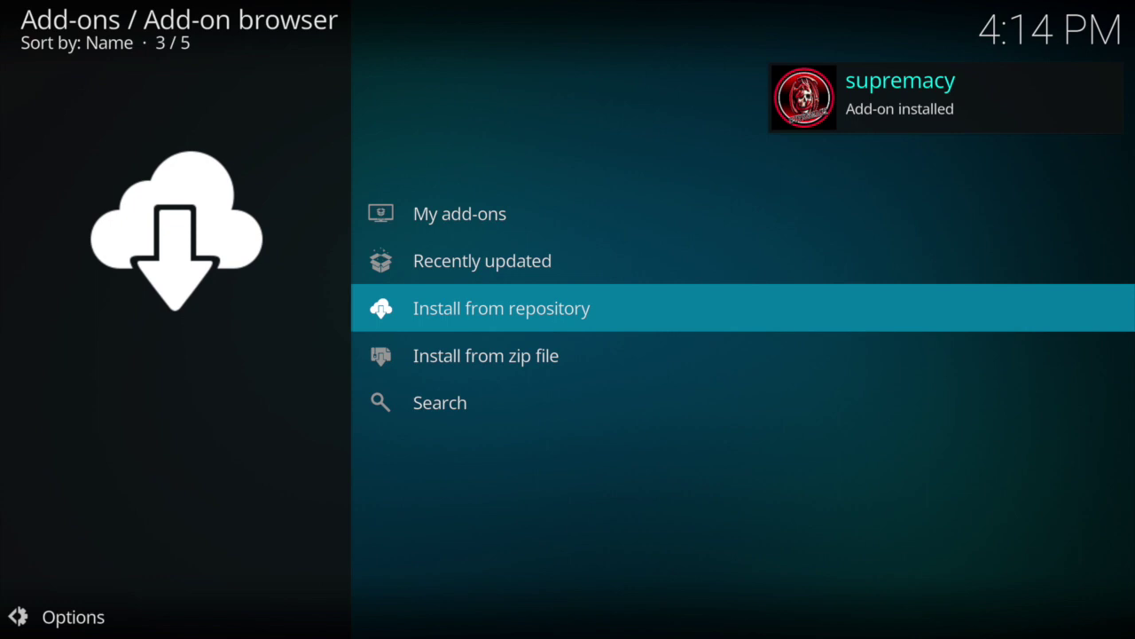
{"action": "key", "text": "Return"}
{"action": "key", "text": "Down"}
{"action": "key", "text": "Down"}
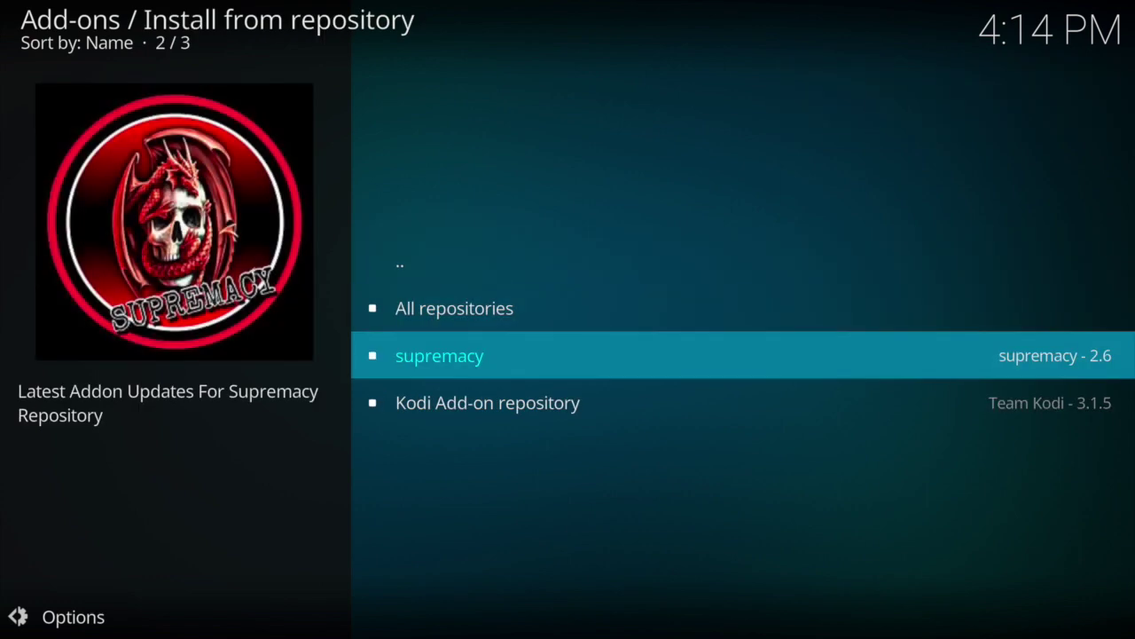
{"action": "key", "text": "Return"}
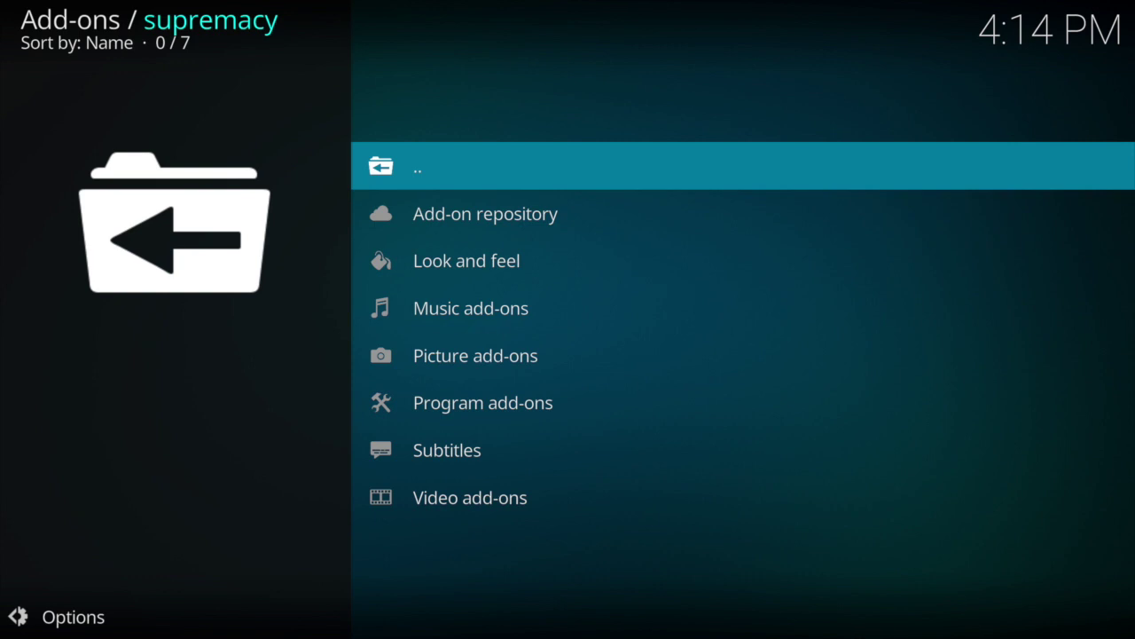
{"action": "key", "text": "Down"}
{"action": "key", "text": "Down"}
{"action": "key", "text": "Down"}
{"action": "key", "text": "Down"}
{"action": "key", "text": "Down"}
{"action": "key", "text": "Return"}
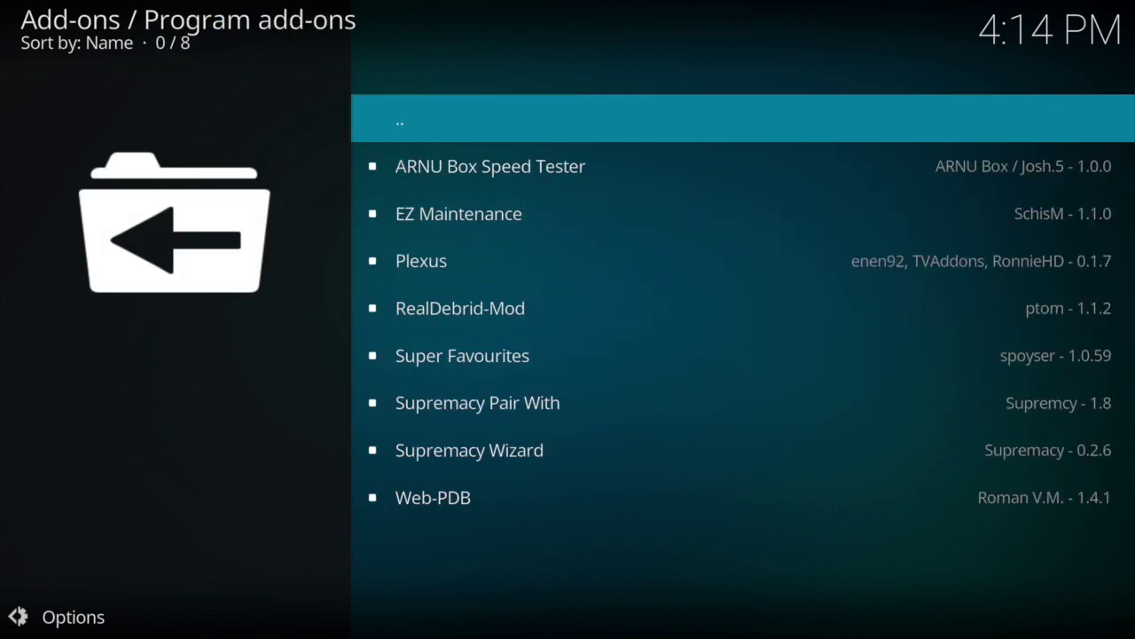
{"action": "key", "text": "Down"}
{"action": "key", "text": "Down"}
{"action": "key", "text": "Down"}
{"action": "key", "text": "Down"}
{"action": "key", "text": "Down"}
{"action": "key", "text": "Down"}
{"action": "key", "text": "Down"}
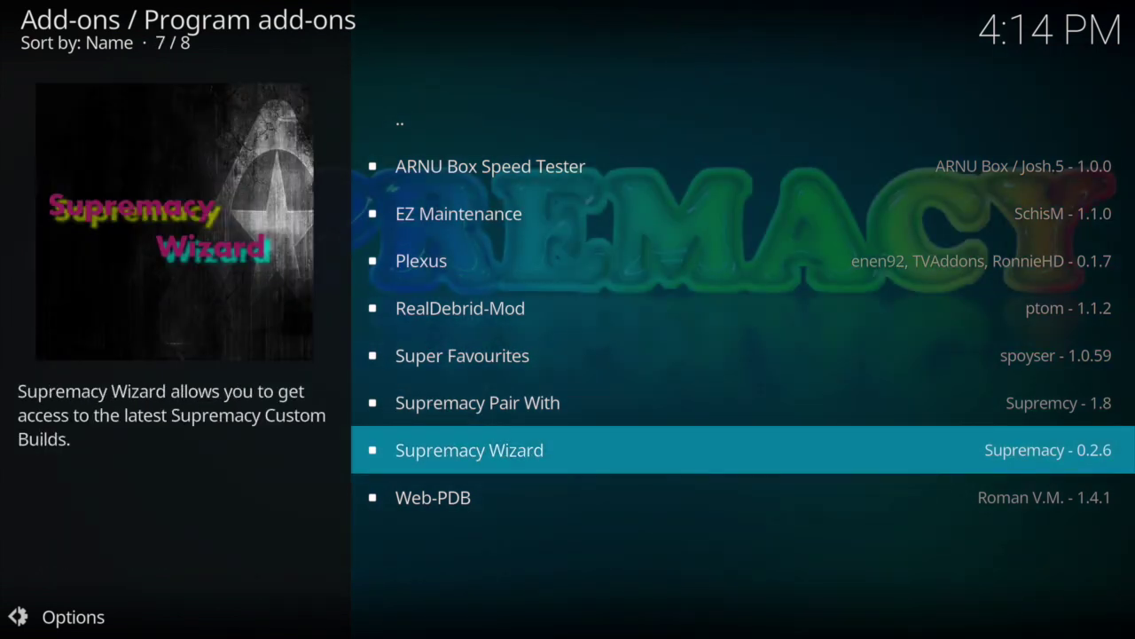
{"action": "key", "text": "Return"}
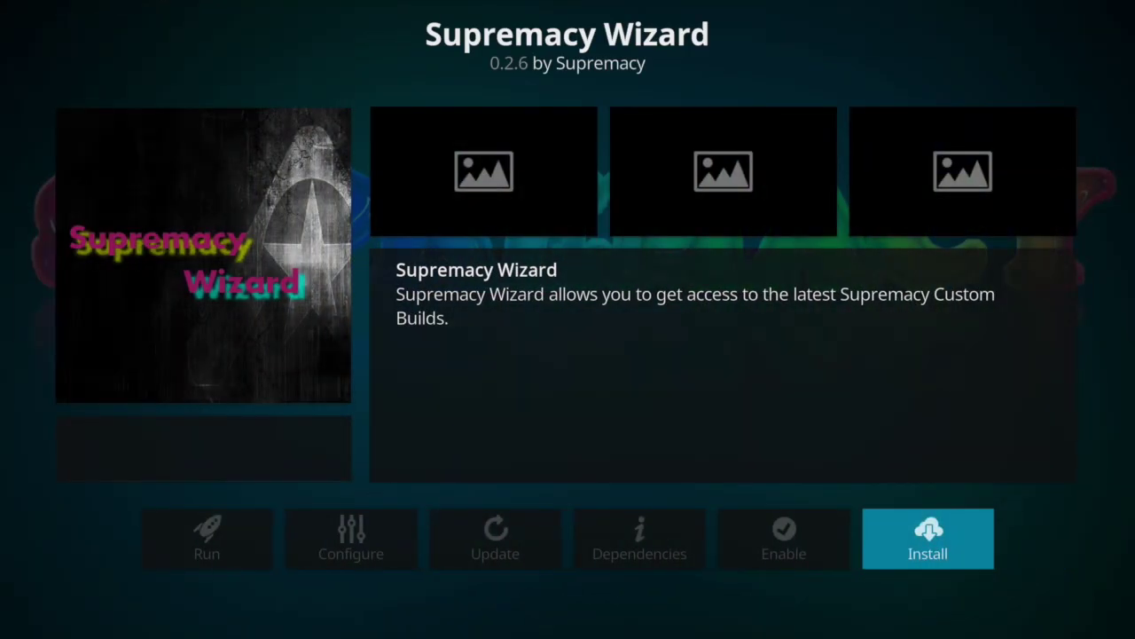
{"action": "key", "text": "Return"}
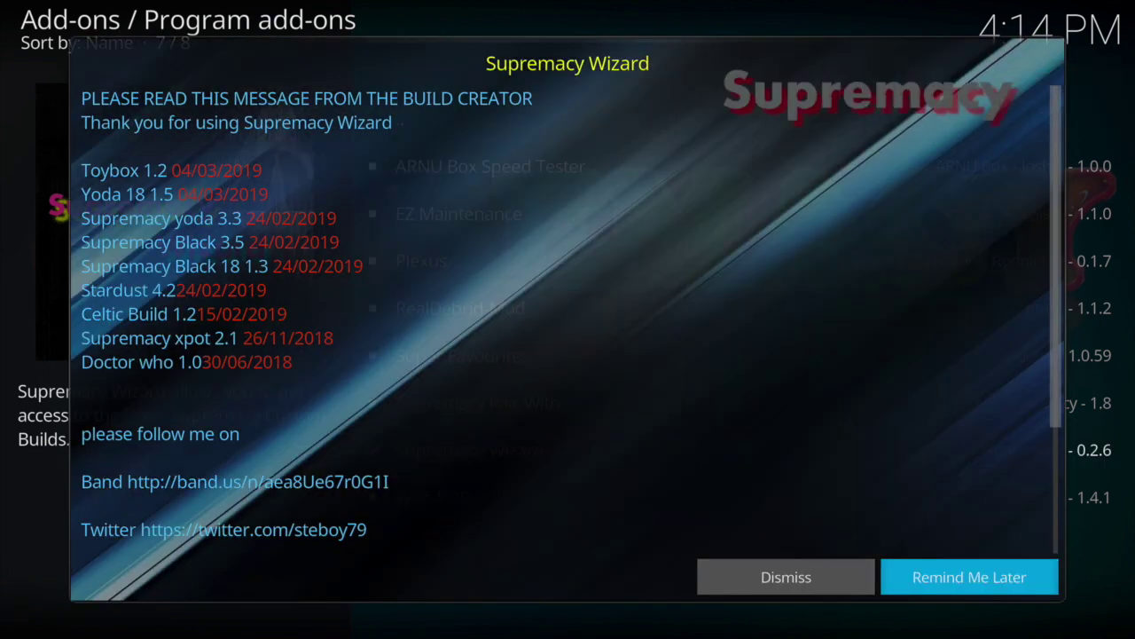
- Dismiss the creator's message, continue first-run settings with none kept, and open Build Menu
{"action": "key", "text": "Left"}
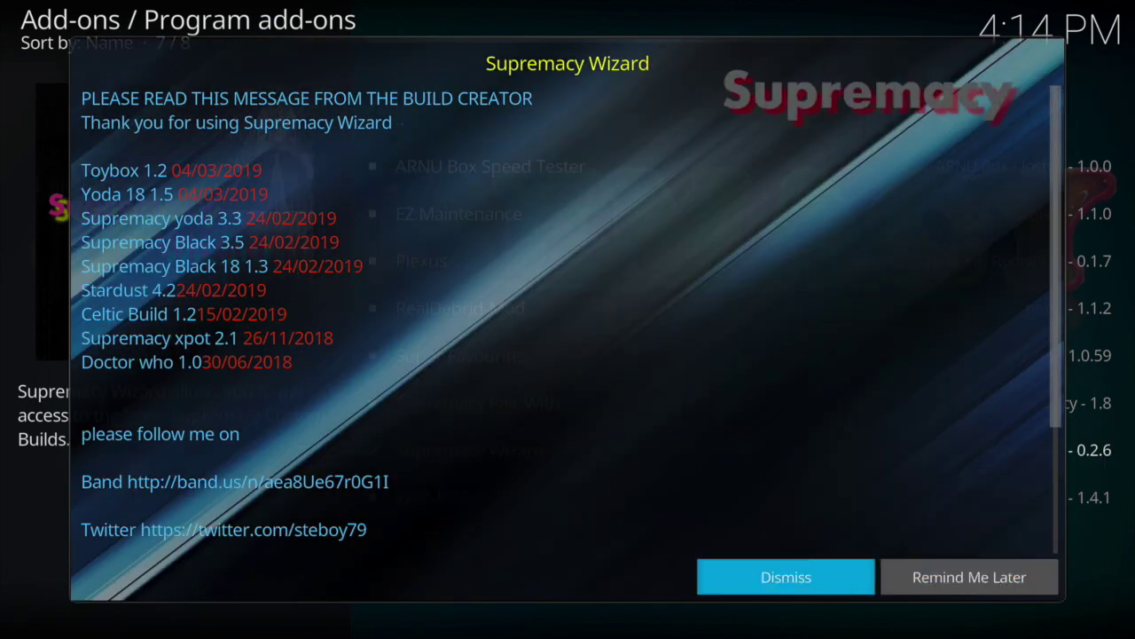
{"action": "key", "text": "Return"}
{"action": "key", "text": "Up"}
{"action": "key", "text": "Down"}
{"action": "key", "text": "Up"}
{"action": "key", "text": "Down"}
{"action": "key", "text": "Down"}
{"action": "key", "text": "Down"}
{"action": "key", "text": "Down"}
{"action": "key", "text": "Down"}
{"action": "key", "text": "Down"}
{"action": "key", "text": "Down"}
{"action": "key", "text": "Down"}
{"action": "key", "text": "Down"}
{"action": "key", "text": "Down"}
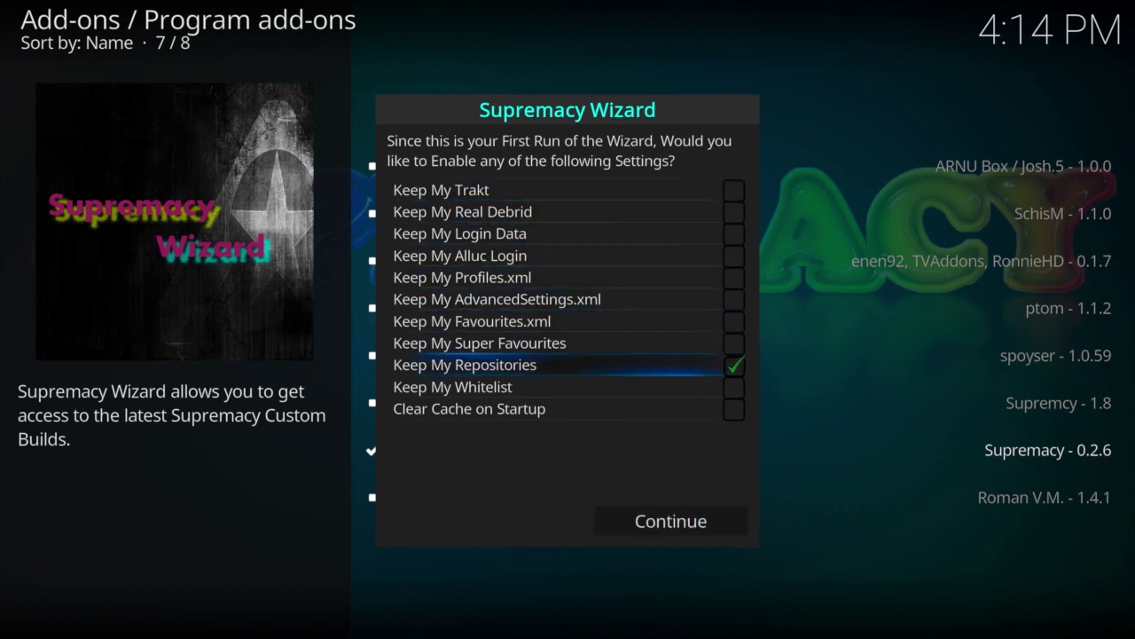
{"action": "key", "text": "Up"}
{"action": "key", "text": "Up"}
{"action": "key", "text": "Up"}
{"action": "key", "text": "Down"}
{"action": "key", "text": "Down"}
{"action": "key", "text": "Down"}
{"action": "key", "text": "Down"}
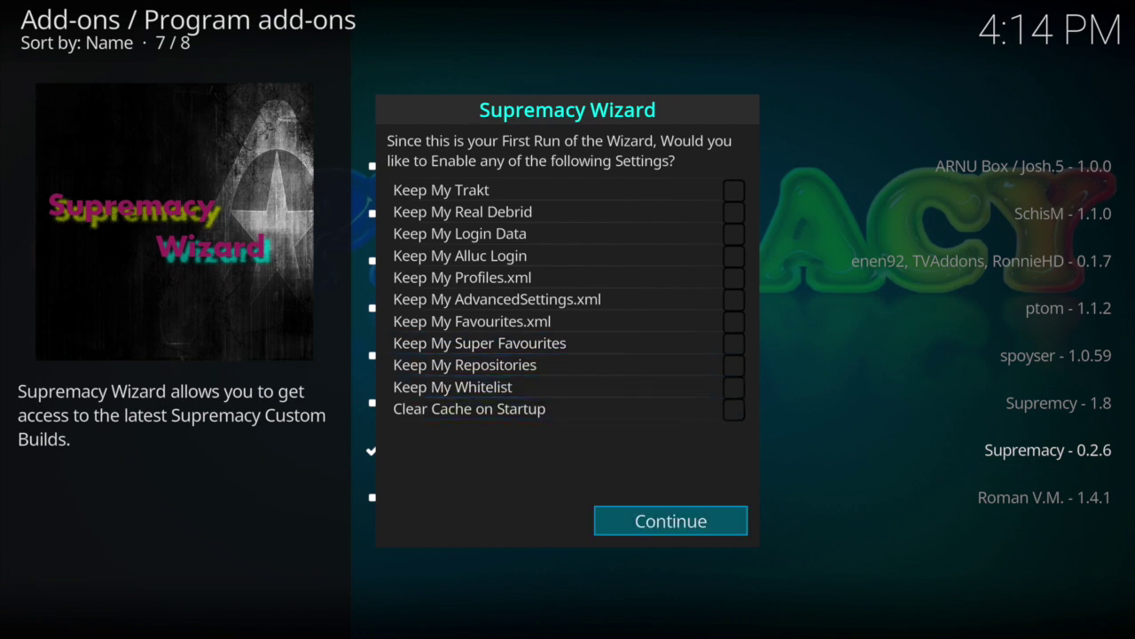
{"action": "key", "text": "Return"}
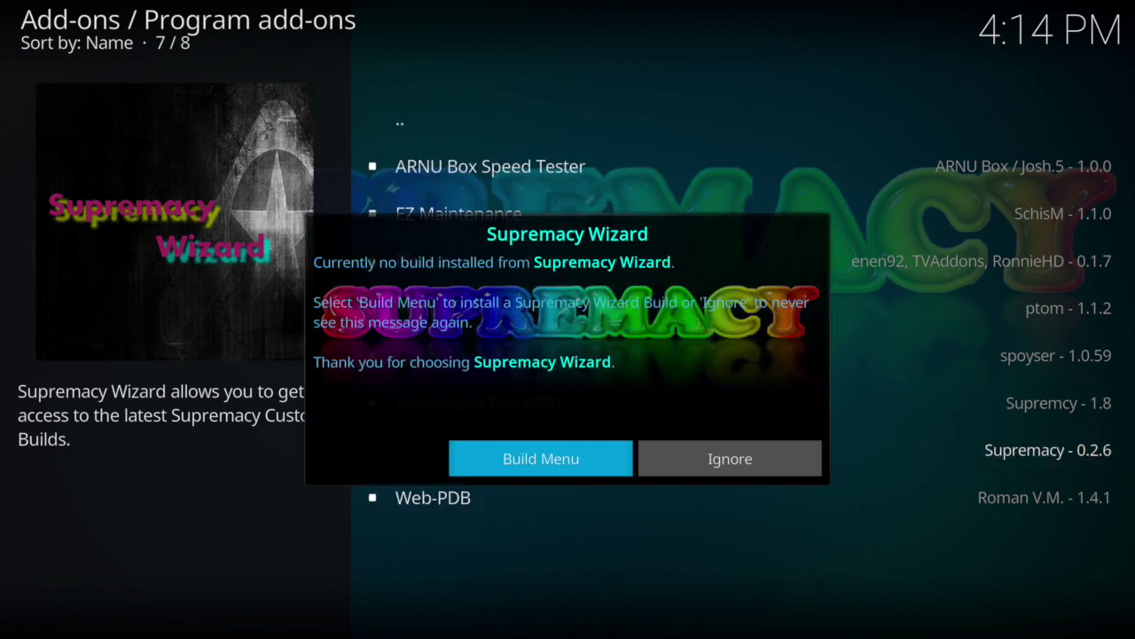
{"action": "key", "text": "Return"}
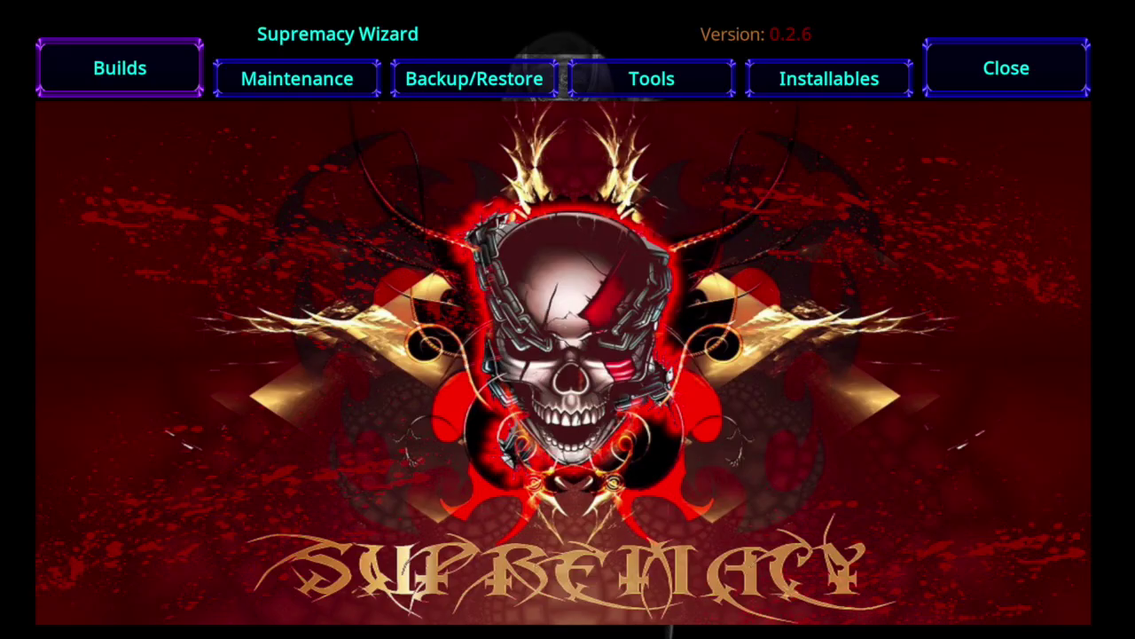
- Show the Builds list and select Yoda 18
{"action": "key", "text": "Right"}
{"action": "key", "text": "Left"}
{"action": "key", "text": "Return"}
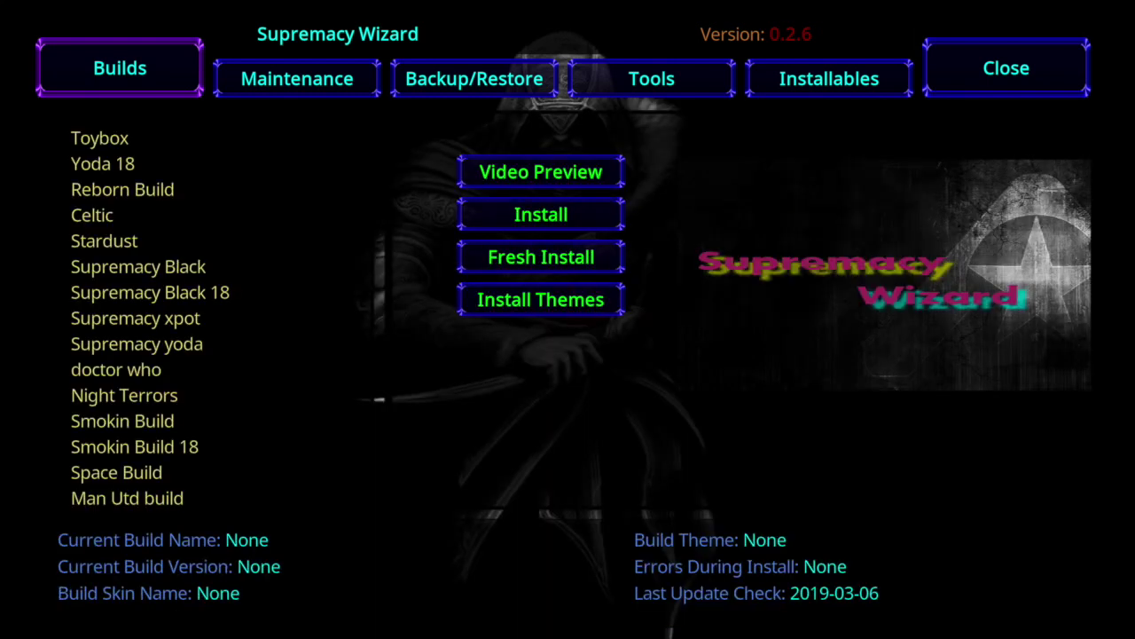
{"action": "key", "text": "Down"}
{"action": "key", "text": "Down"}
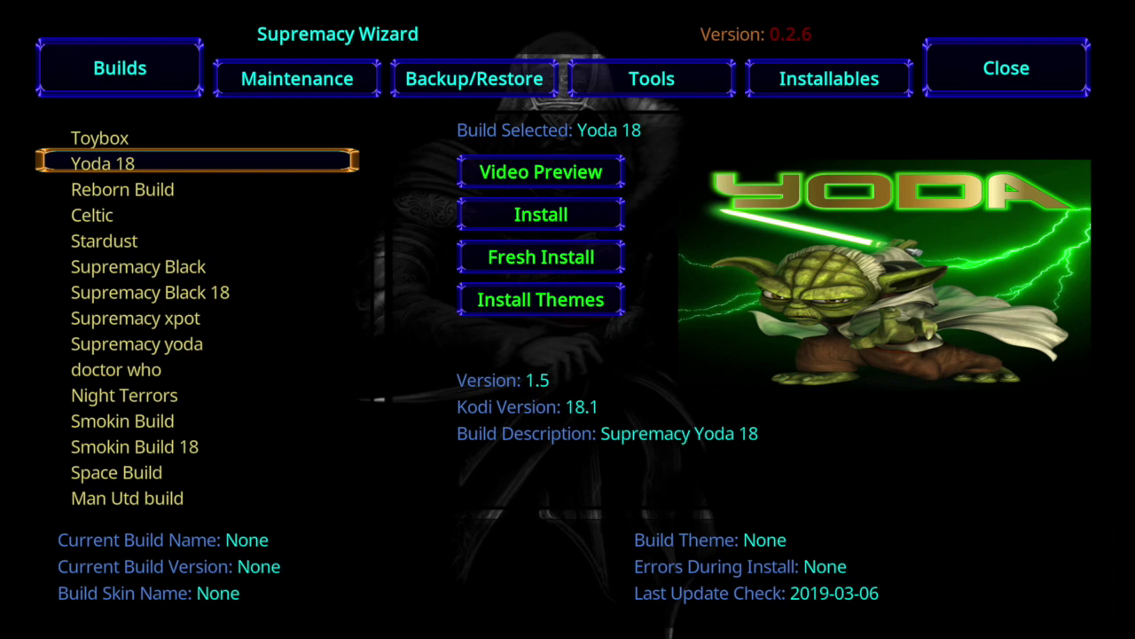
- Choose the standard Install for Yoda 18 and focus Yes, Install
{"action": "left_click", "coordinate": [541, 172]}
{"action": "left_click", "coordinate": [541, 215]}
{"action": "key", "text": "Down"}
{"action": "key", "text": "Up"}
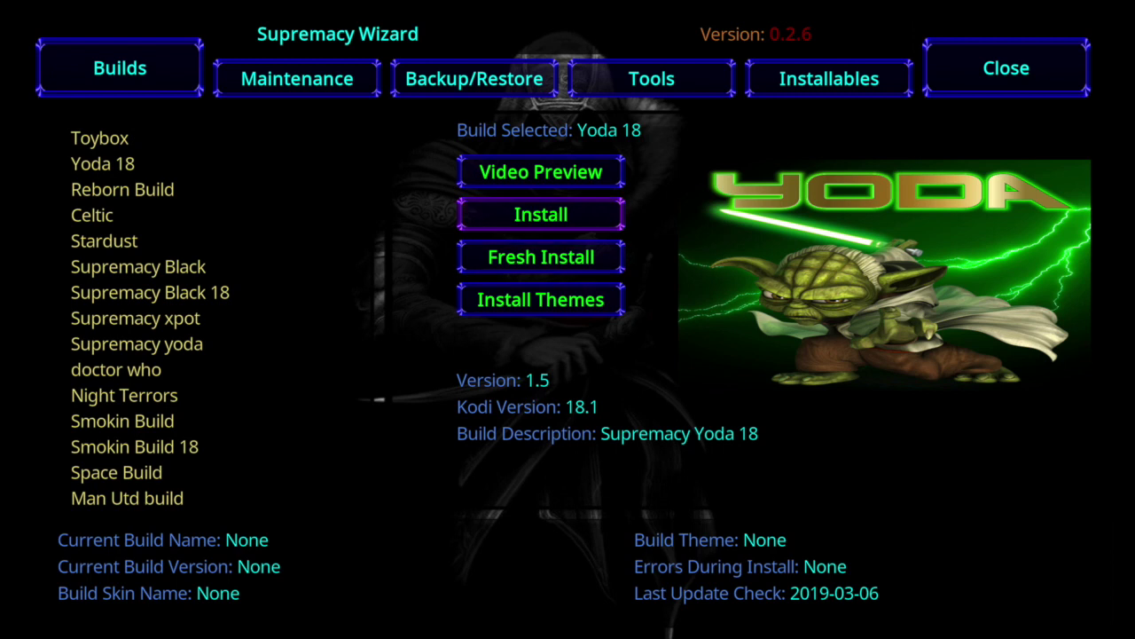
{"action": "key", "text": "Return"}
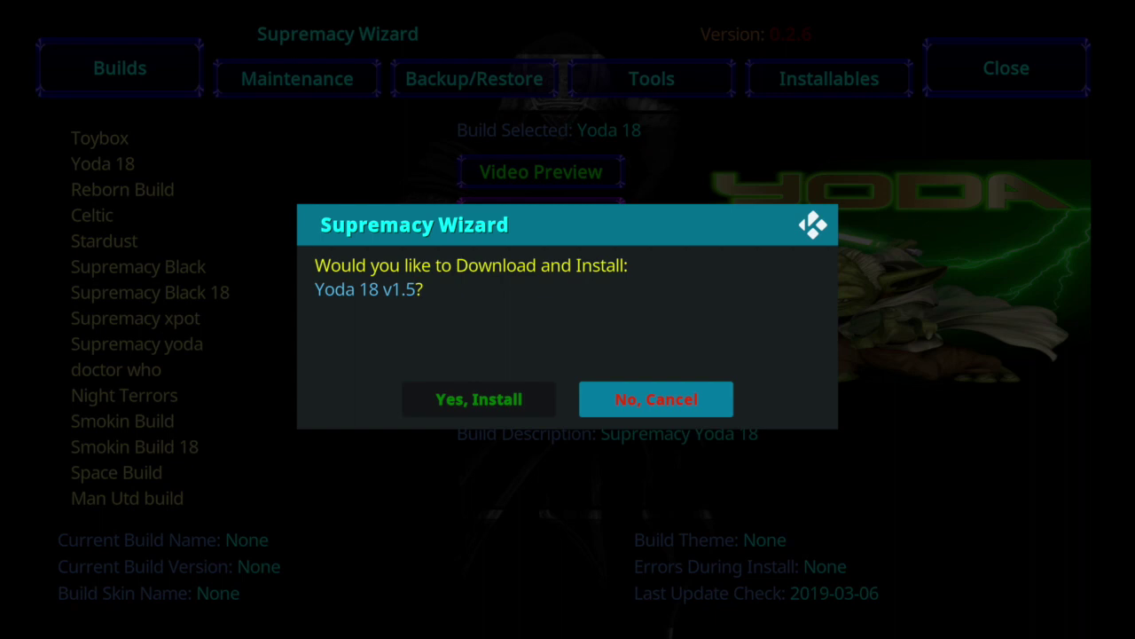
{"action": "key", "text": "Left"}
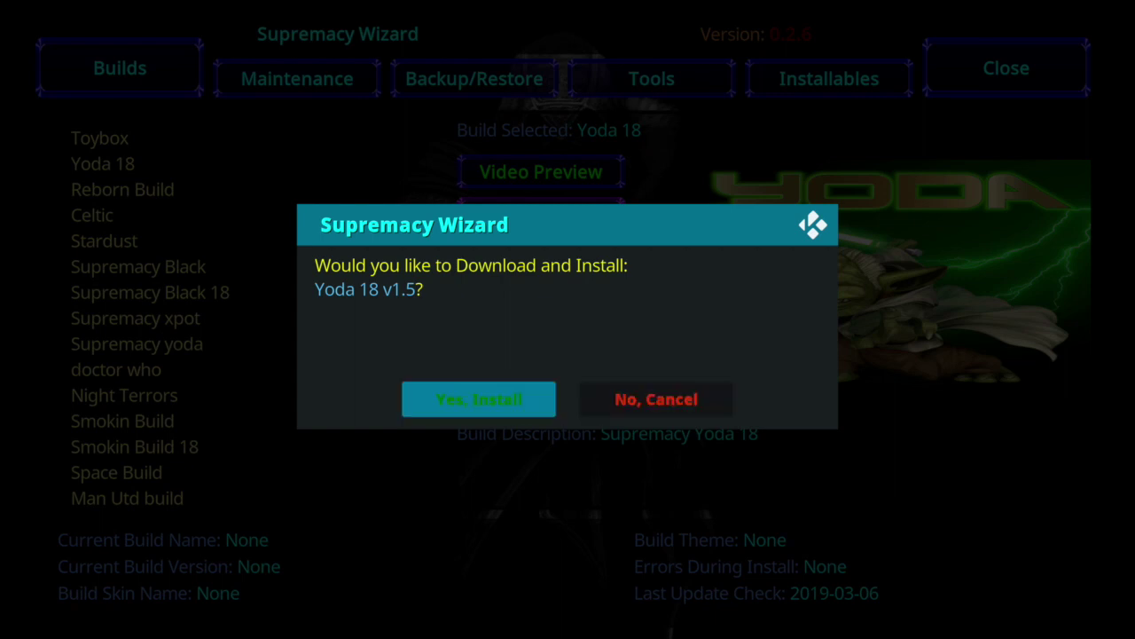
- Confirm installing Yoda 18 v1.5, then force close Kodi after the 0-error install
{"action": "key", "text": "Return"}
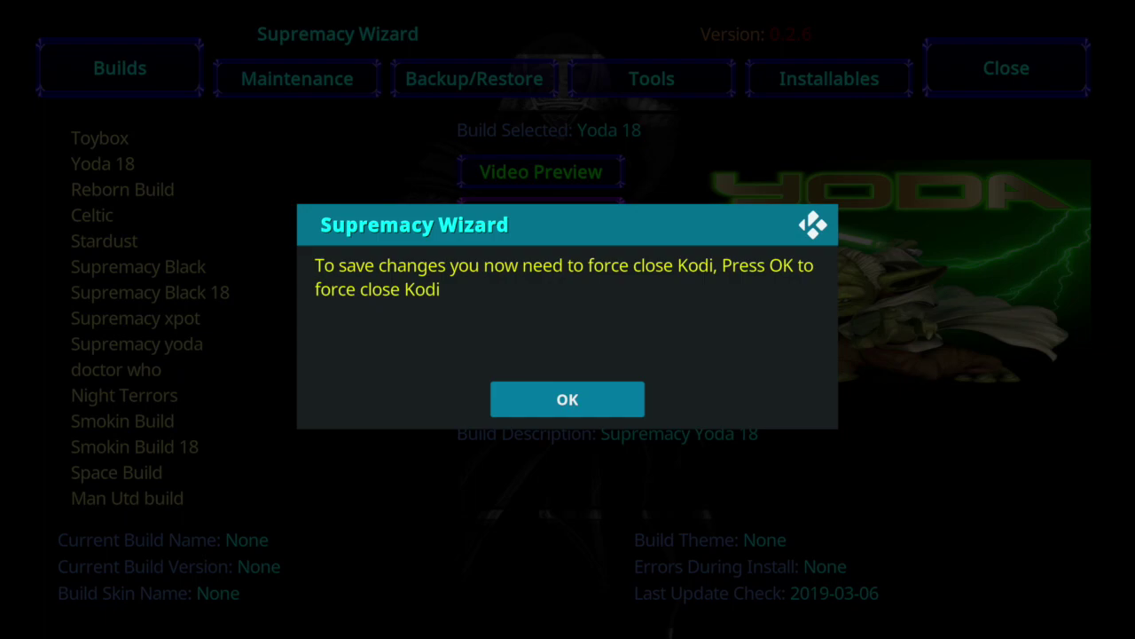
{"action": "key", "text": "Return"}
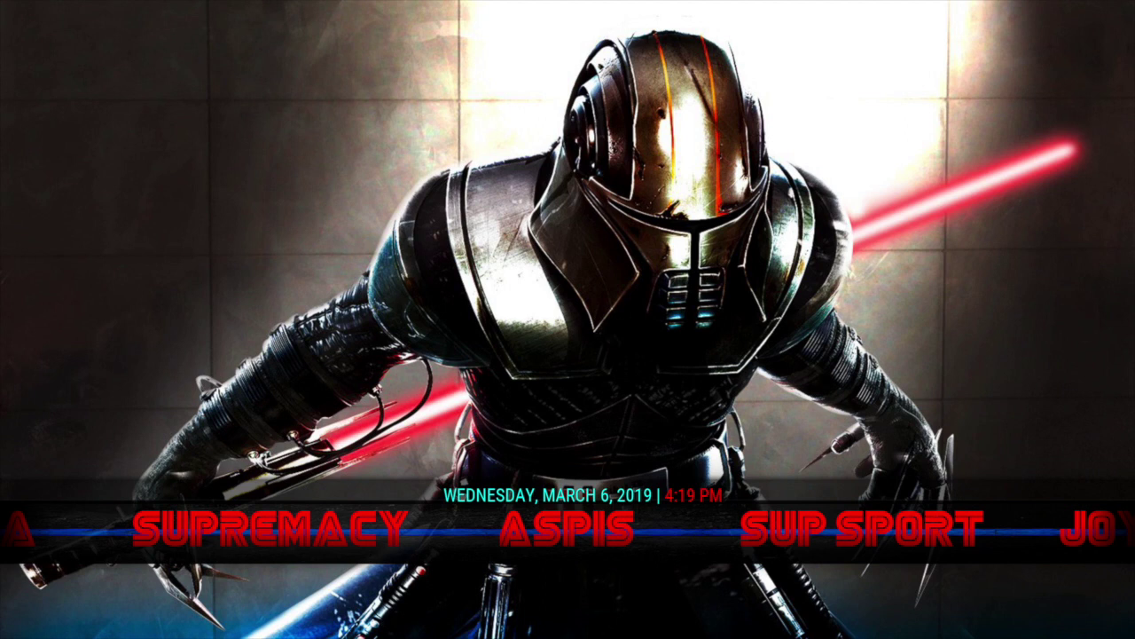
- Move home menu focus to YODA to reveal its submenu
{"action": "key", "text": "Right"}
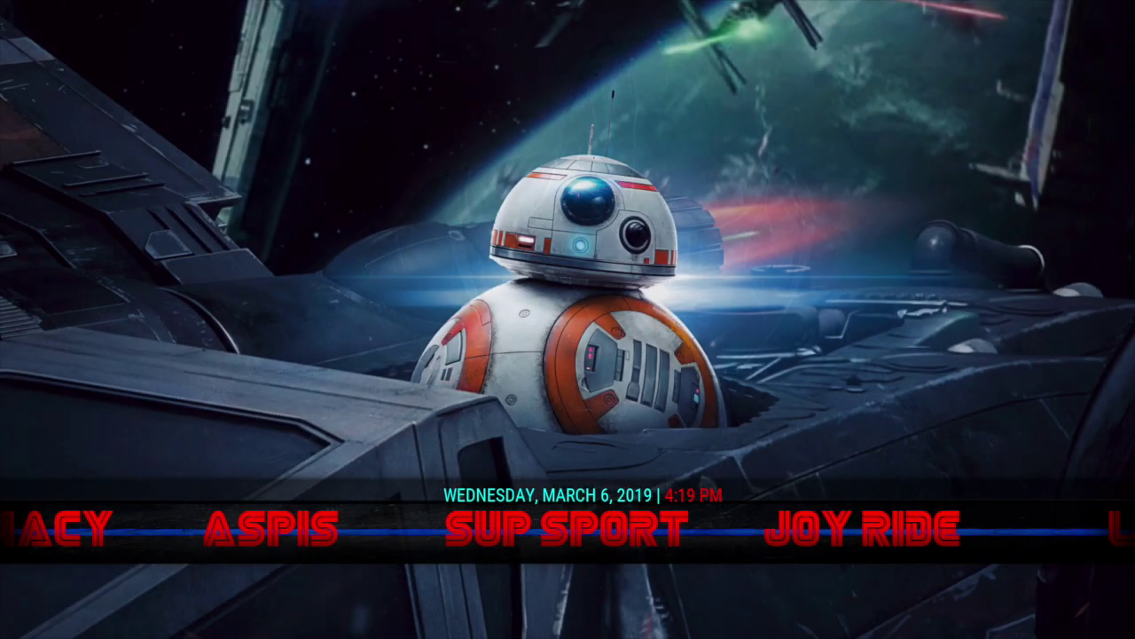
{"action": "key", "text": "Left"}
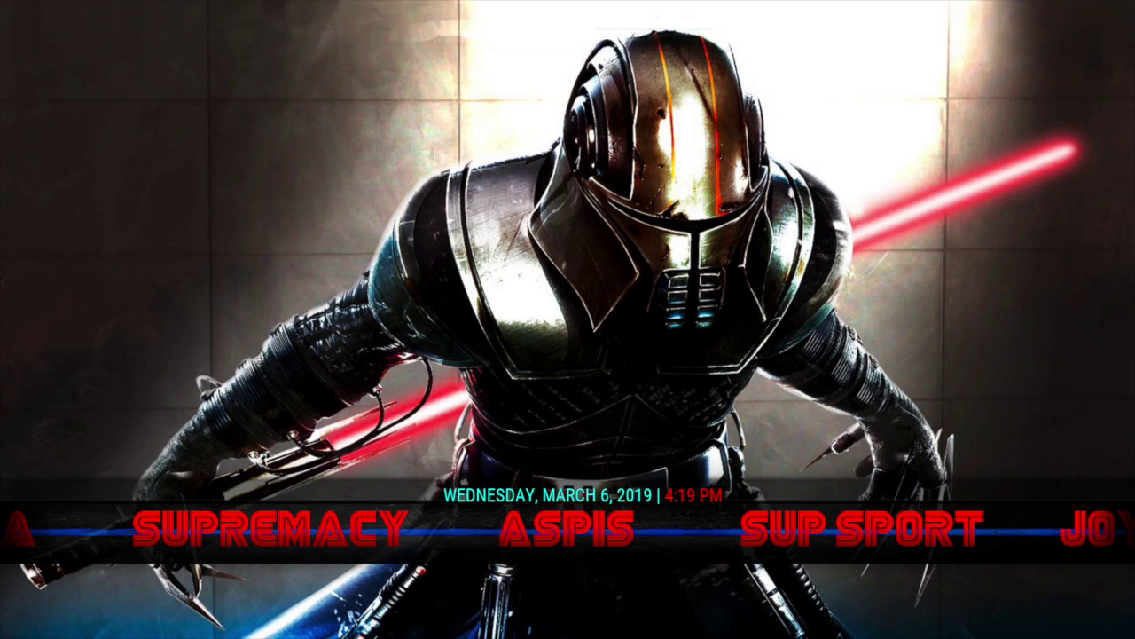
{"action": "key", "text": "Left"}
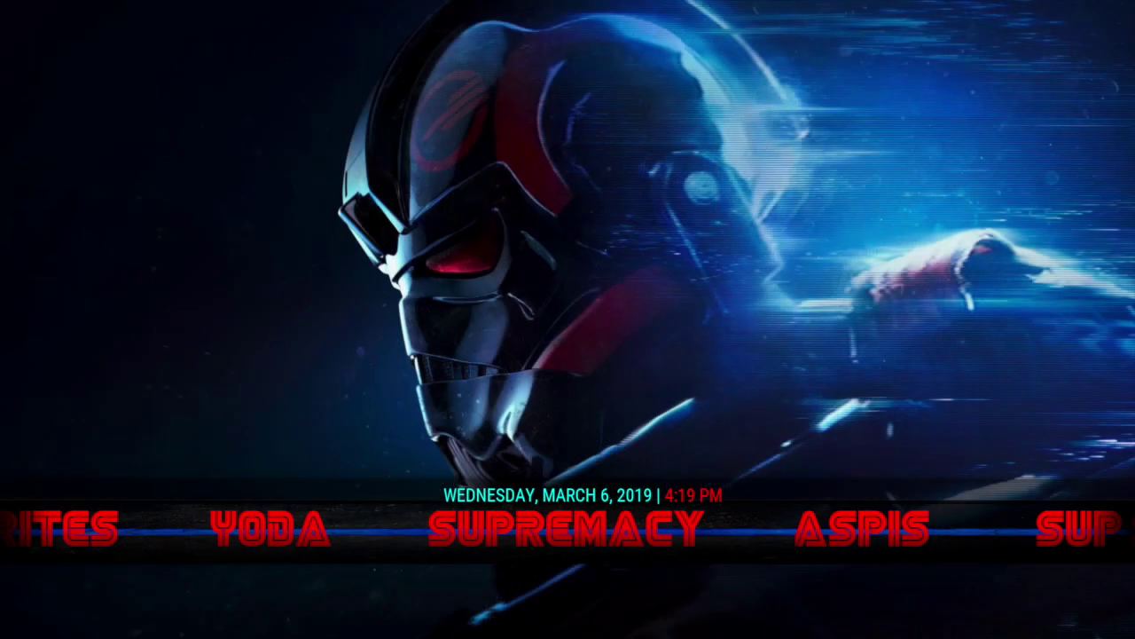
{"action": "key", "text": "Left"}
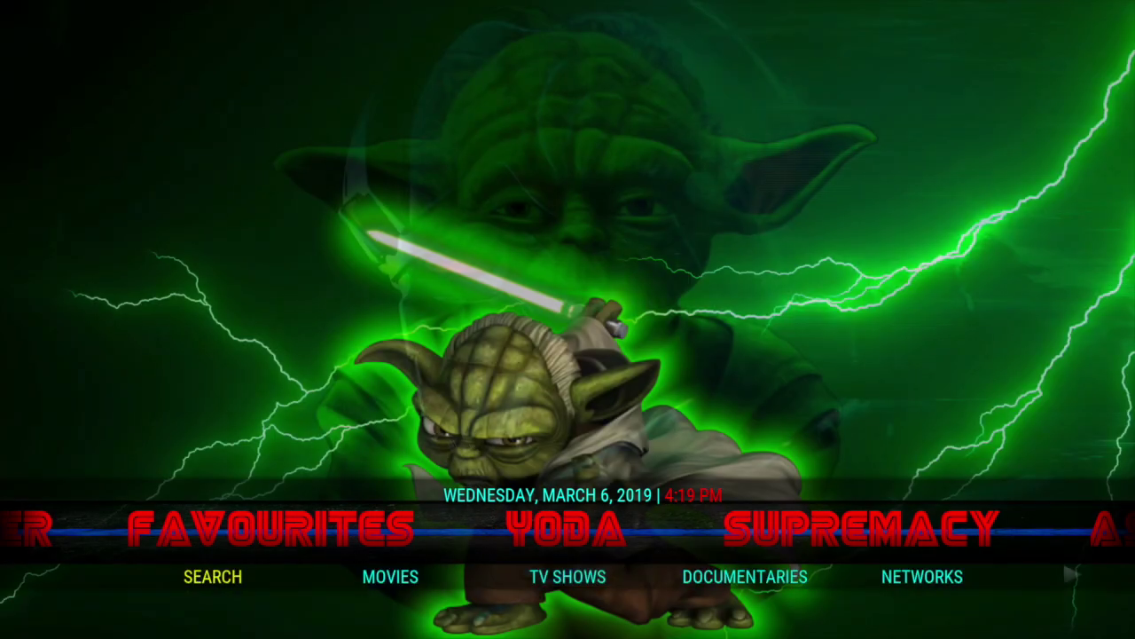
{"action": "key", "text": "Left"}
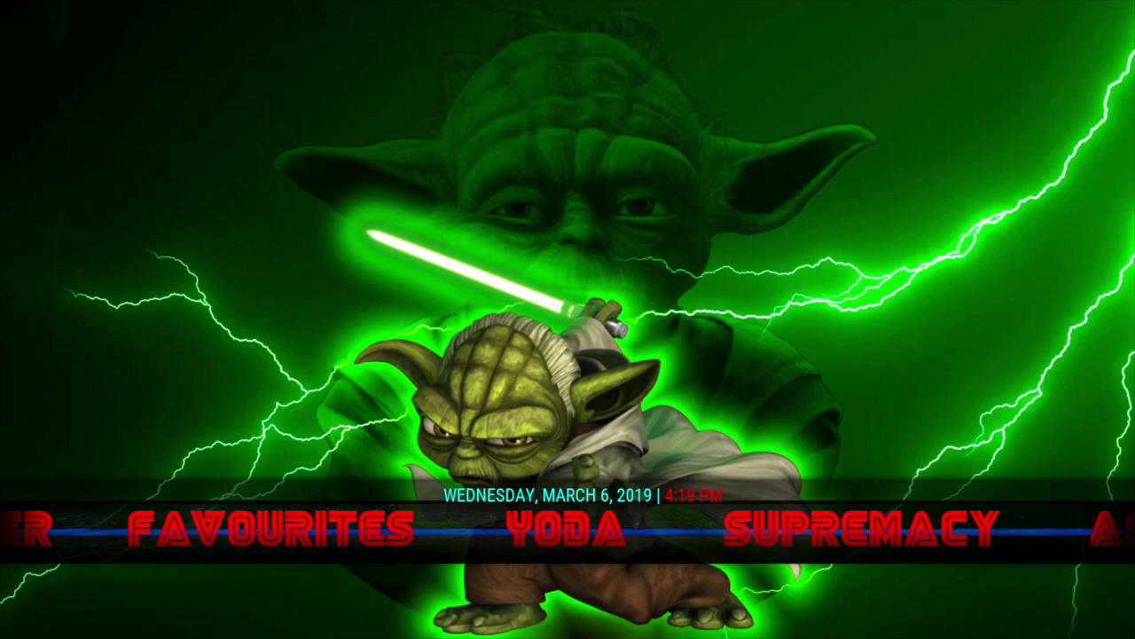
{"action": "key", "text": "Left"}
{"action": "key", "text": "Right"}
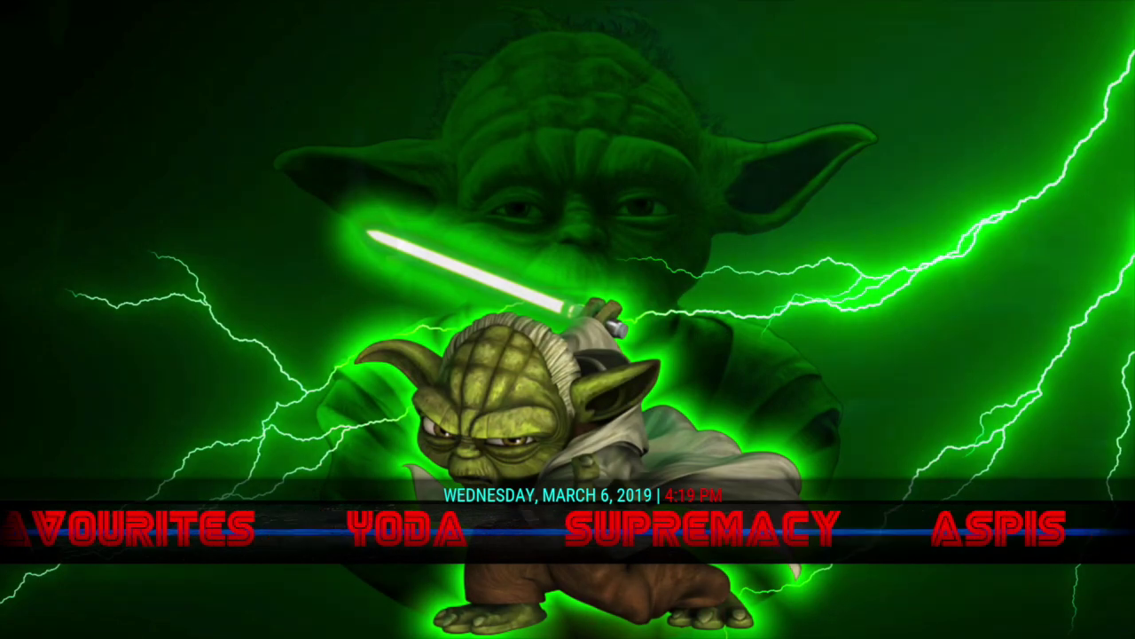
{"action": "key", "text": "Right"}
{"action": "key", "text": "Right"}
{"action": "key", "text": "Right"}
{"action": "key", "text": "Right"}
{"action": "key", "text": "Right"}
{"action": "key", "text": "Right"}
{"action": "key", "text": "Right"}
{"action": "key", "text": "Right"}
{"action": "key", "text": "Right"}
{"action": "key", "text": "Right"}
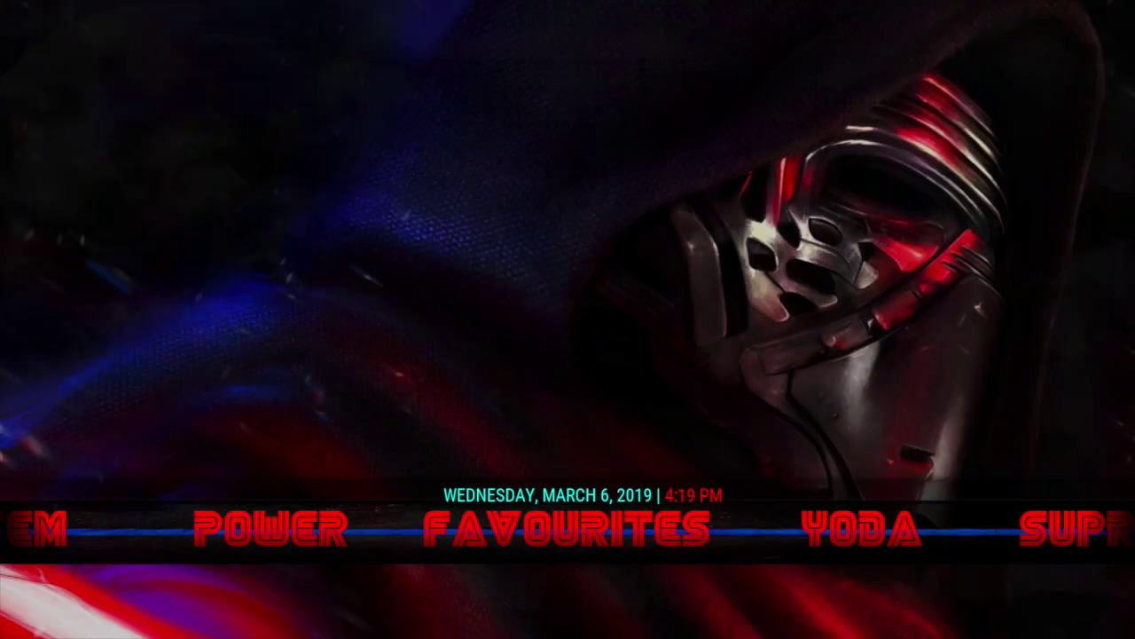
{"action": "key", "text": "Right"}
{"action": "key", "text": "Right"}
{"action": "key", "text": "Left"}
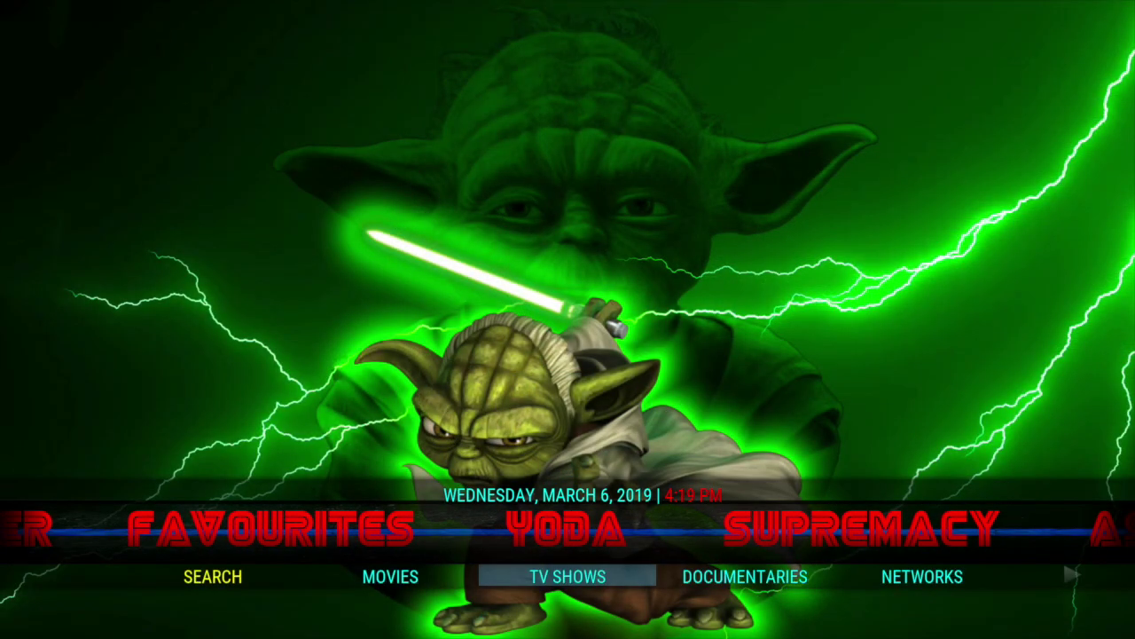
- Open TV SHOWS from the YODA submenu
{"action": "key", "text": "Left"}
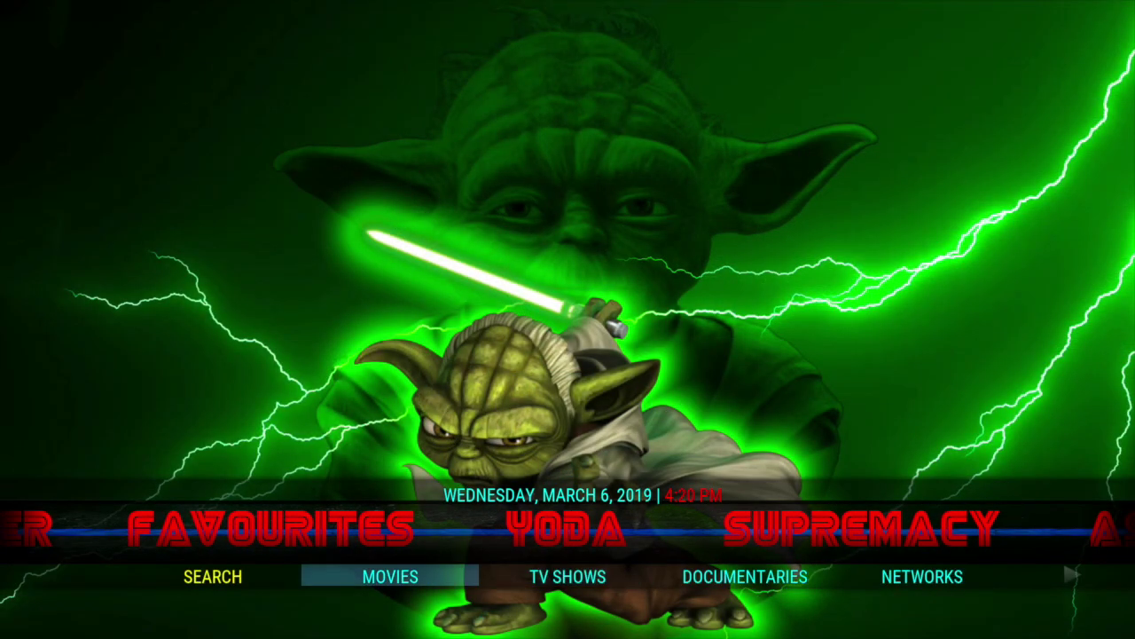
{"action": "key", "text": "Right"}
{"action": "key", "text": "Right"}
{"action": "key", "text": "Left"}
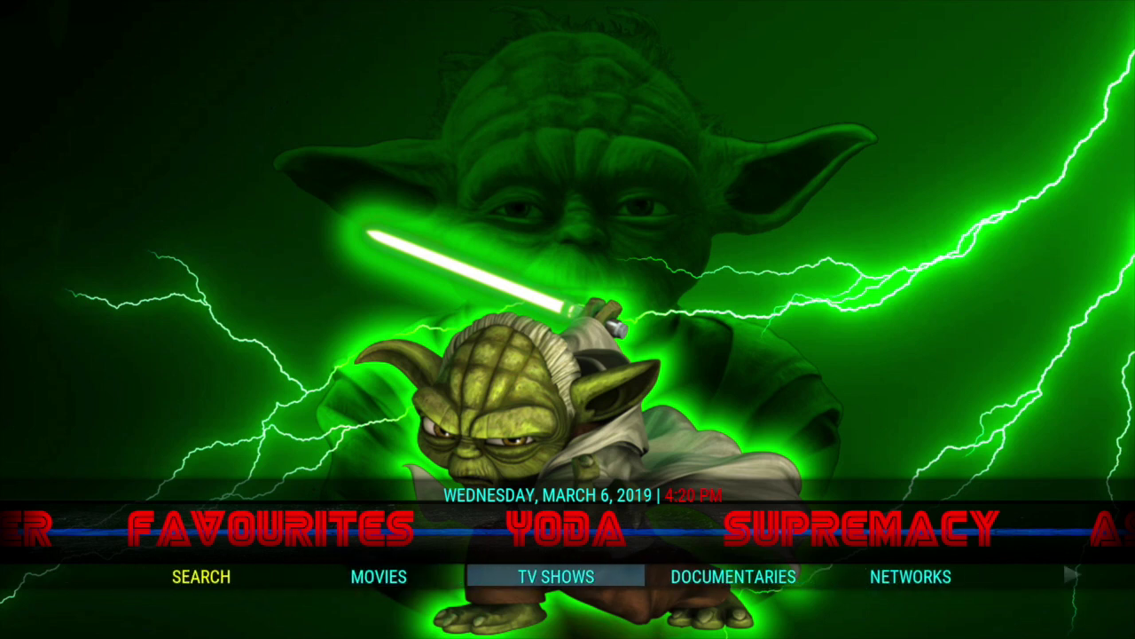
{"action": "key", "text": "Return"}
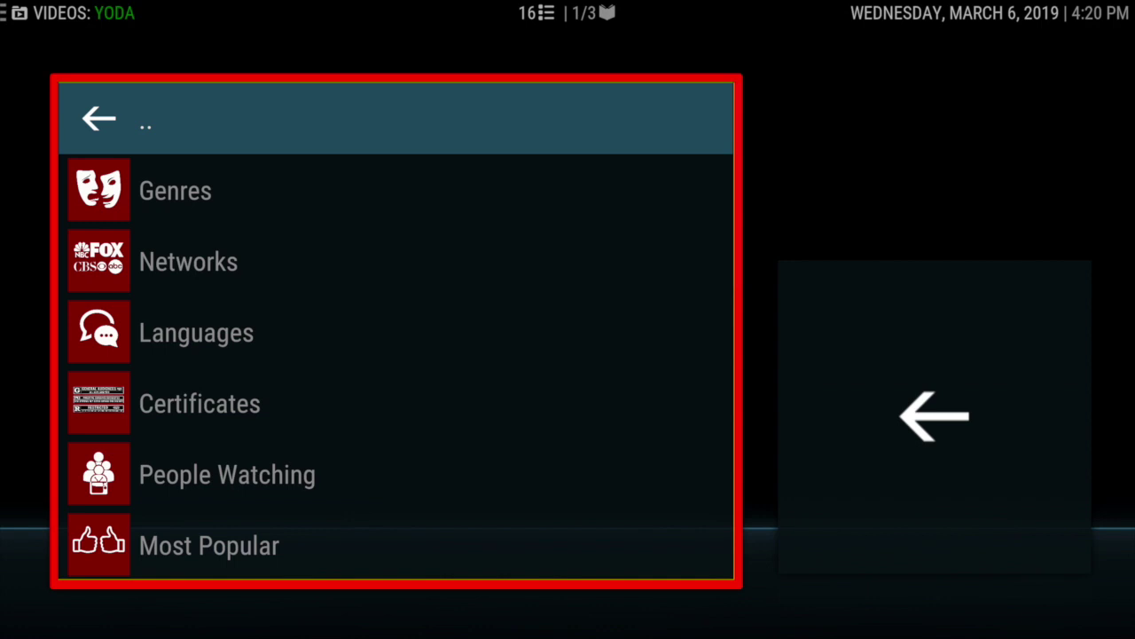
- Open the Most Popular list from the TV Shows categories
{"action": "key", "text": "Down"}
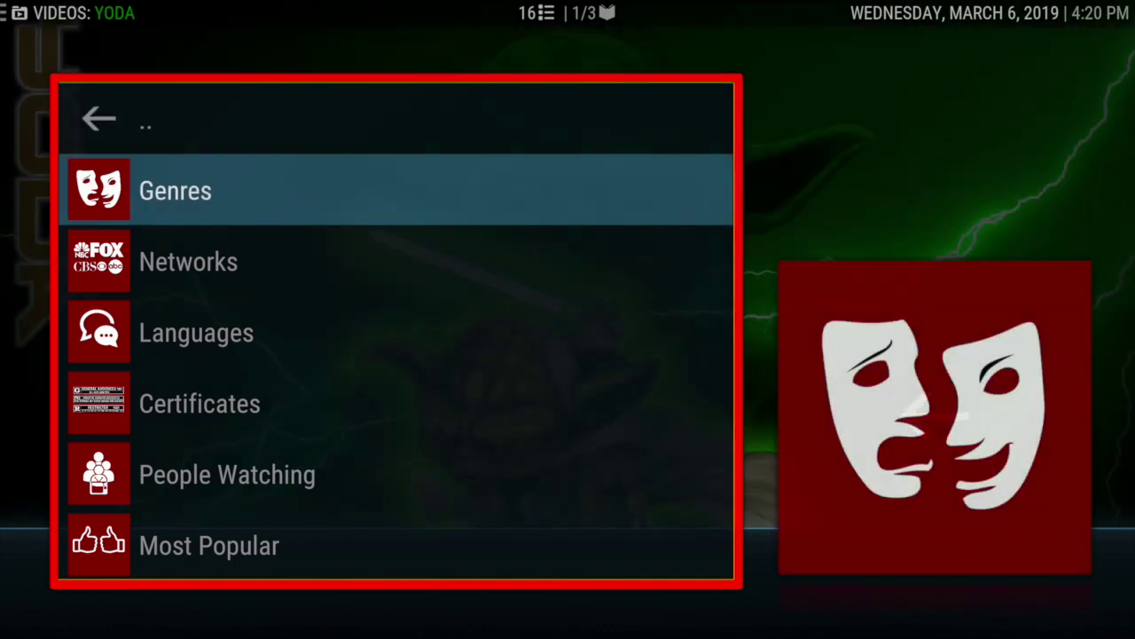
{"action": "key", "text": "Down"}
{"action": "key", "text": "Down"}
{"action": "key", "text": "Down"}
{"action": "key", "text": "Down"}
{"action": "key", "text": "Down"}
{"action": "key", "text": "Down"}
{"action": "key", "text": "Down"}
{"action": "key", "text": "Down"}
{"action": "key", "text": "Down"}
{"action": "key", "text": "Down"}
{"action": "key", "text": "Down"}
{"action": "key", "text": "Down"}
{"action": "key", "text": "Down"}
{"action": "key", "text": "Down"}
{"action": "key", "text": "Down"}
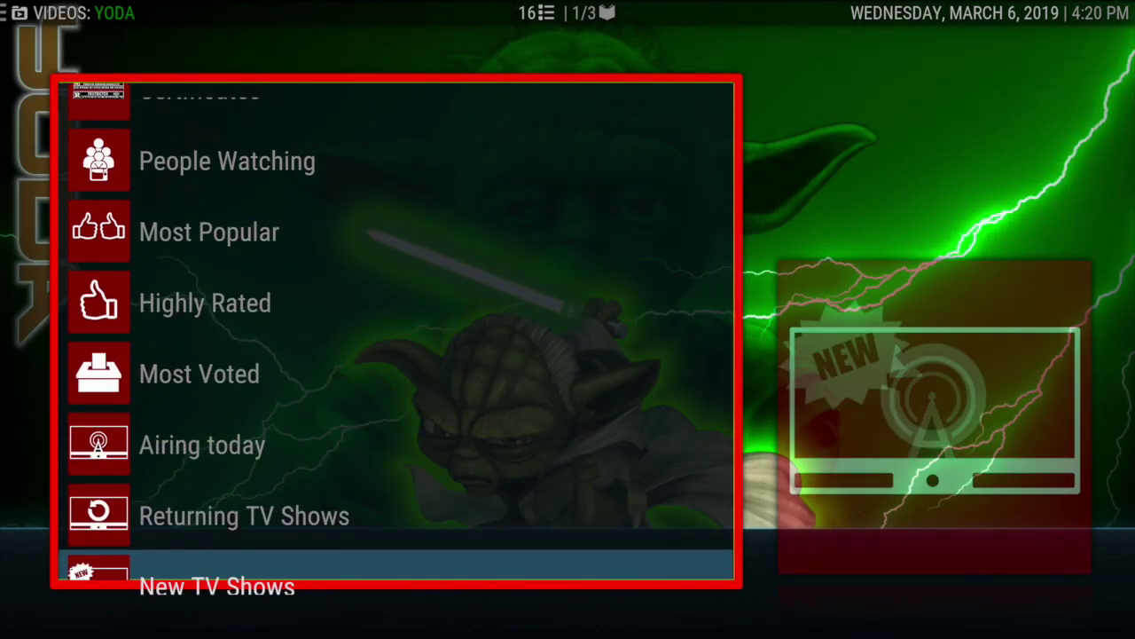
{"action": "key", "text": "Down"}
{"action": "key", "text": "Up"}
{"action": "key", "text": "Up"}
{"action": "key", "text": "Up"}
{"action": "key", "text": "Down"}
{"action": "key", "text": "Down"}
{"action": "key", "text": "Down"}
{"action": "key", "text": "Down"}
{"action": "key", "text": "Down"}
{"action": "key", "text": "Down"}
{"action": "key", "text": "Down"}
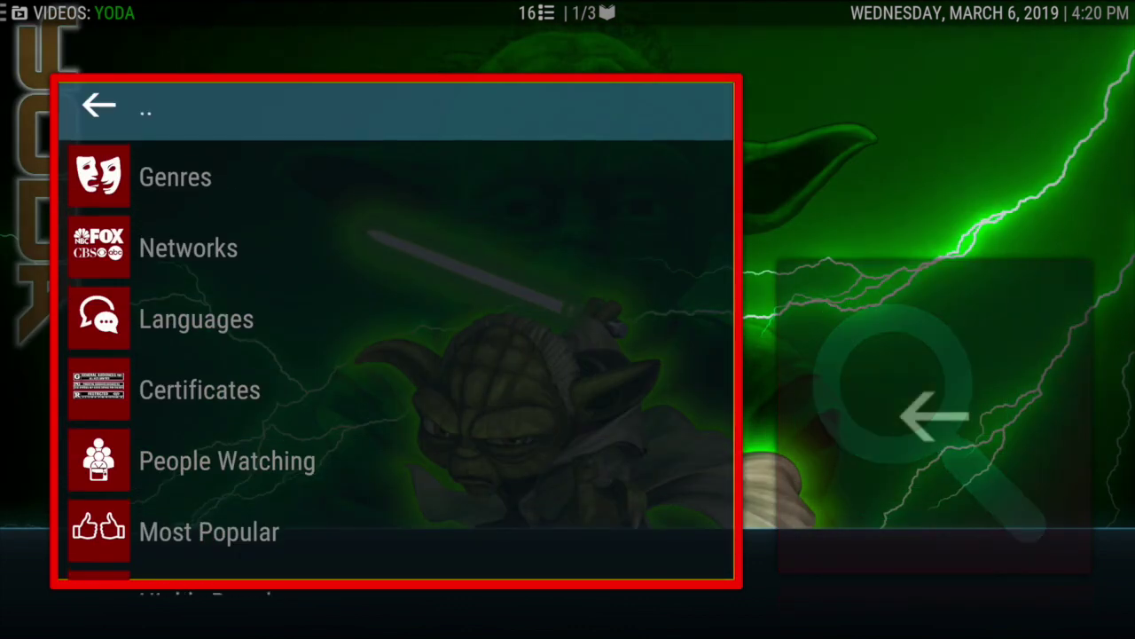
{"action": "key", "text": "Down"}
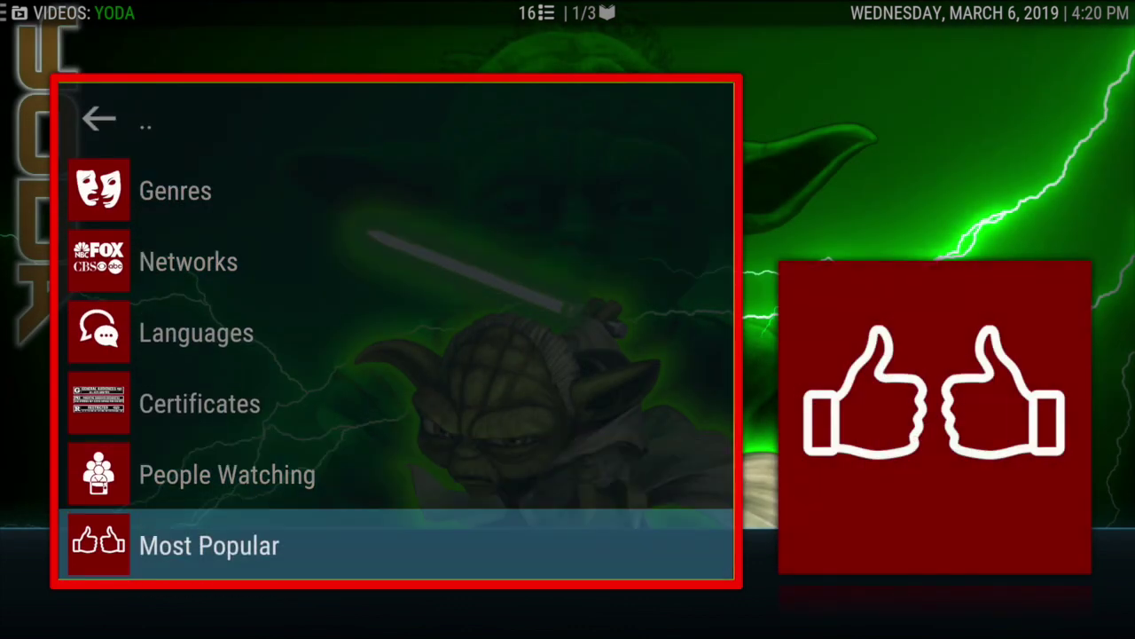
{"action": "key", "text": "Return"}
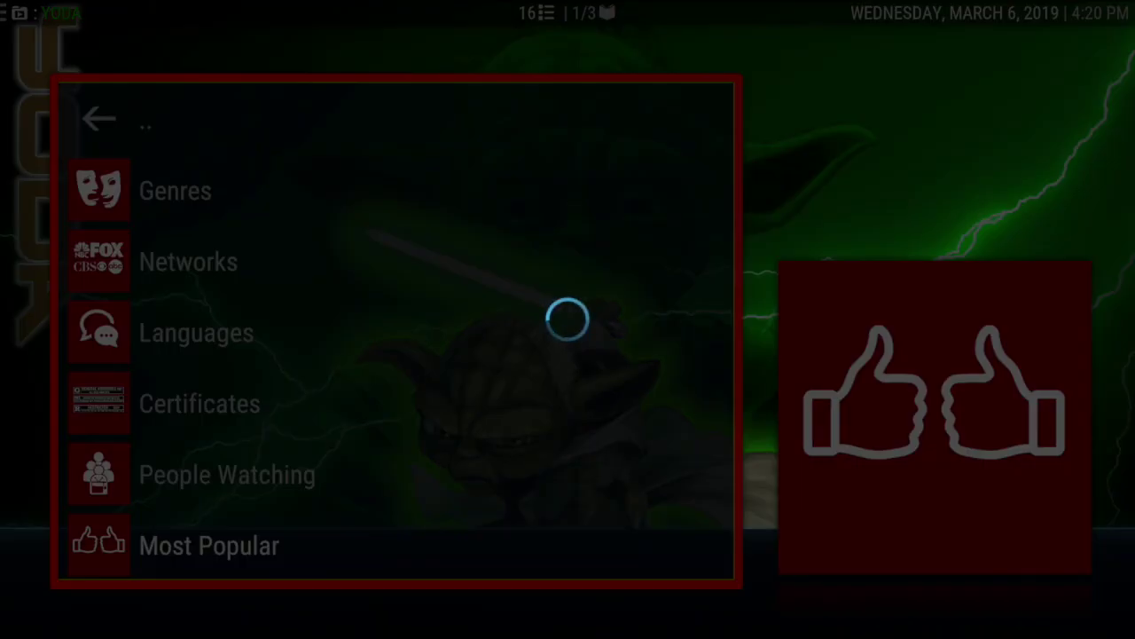
- Scroll through the popular shows, such as True Detective, then return home
{"action": "key", "text": "Down"}
{"action": "key", "text": "Down"}
{"action": "key", "text": "Down"}
{"action": "key", "text": "Down"}
{"action": "key", "text": "Down"}
{"action": "key", "text": "Down"}
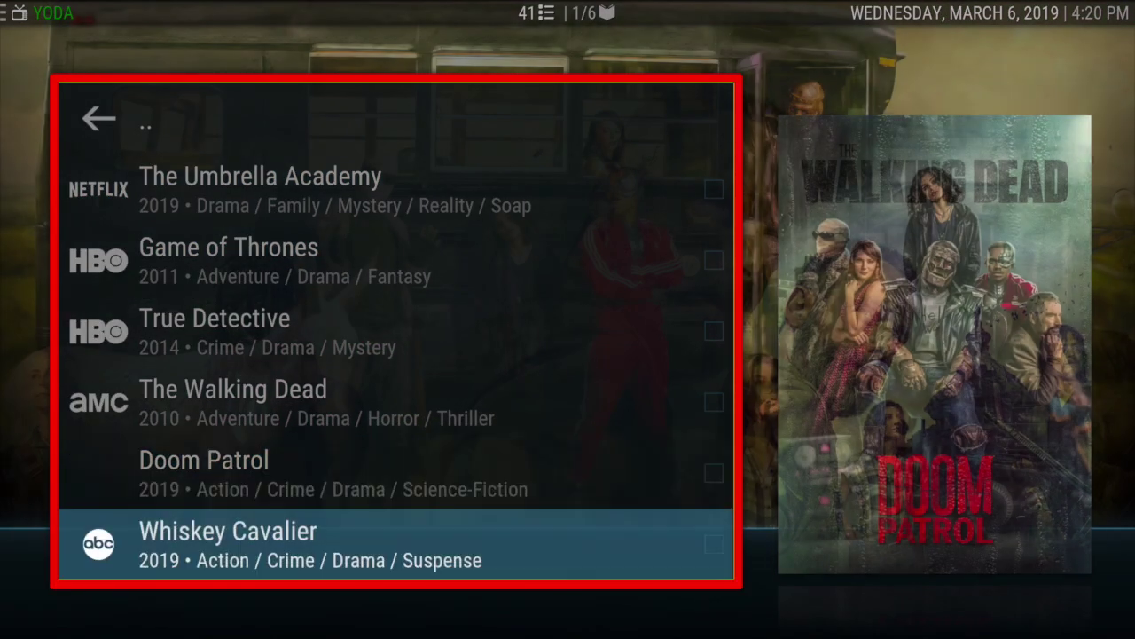
{"action": "key", "text": "Up"}
{"action": "key", "text": "Up"}
{"action": "key", "text": "Up"}
{"action": "key", "text": "Up"}
{"action": "key", "text": "Up"}
{"action": "key", "text": "Down"}
{"action": "key", "text": "Down"}
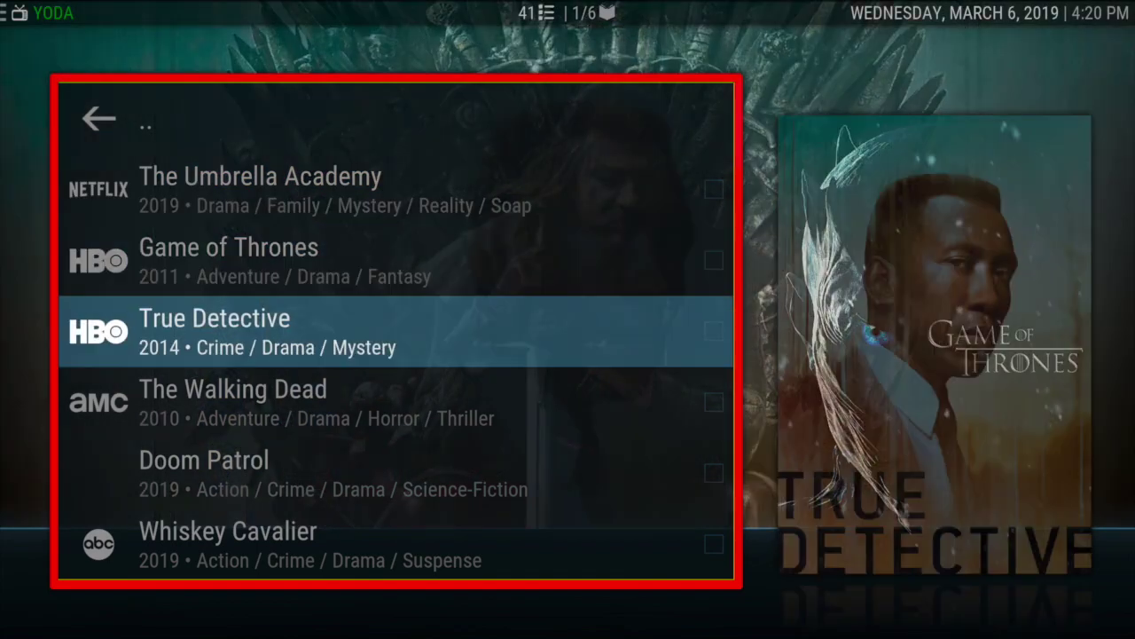
{"action": "key", "text": "Down"}
{"action": "key", "text": "Down"}
{"action": "key", "text": "Down"}
{"action": "key", "text": "Down"}
{"action": "key", "text": "Down"}
{"action": "key", "text": "Down"}
{"action": "key", "text": "Down"}
{"action": "key", "text": "Down"}
{"action": "key", "text": "Down"}
{"action": "key", "text": "Down"}
{"action": "key", "text": "Down"}
{"action": "key", "text": "Down"}
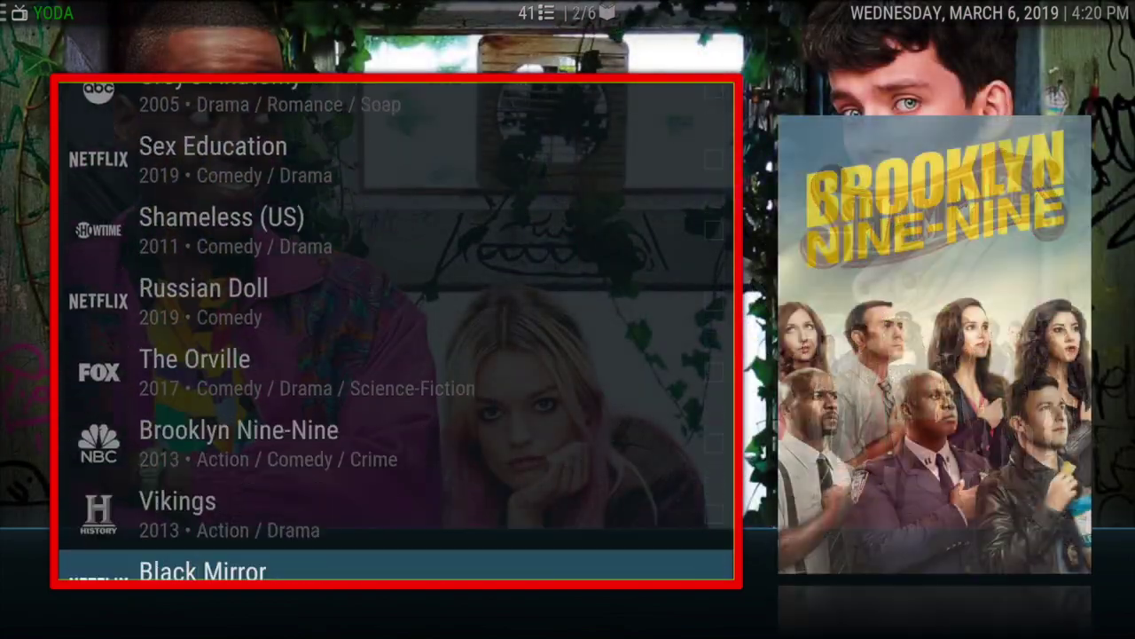
{"action": "key", "text": "Down"}
{"action": "key", "text": "Escape"}
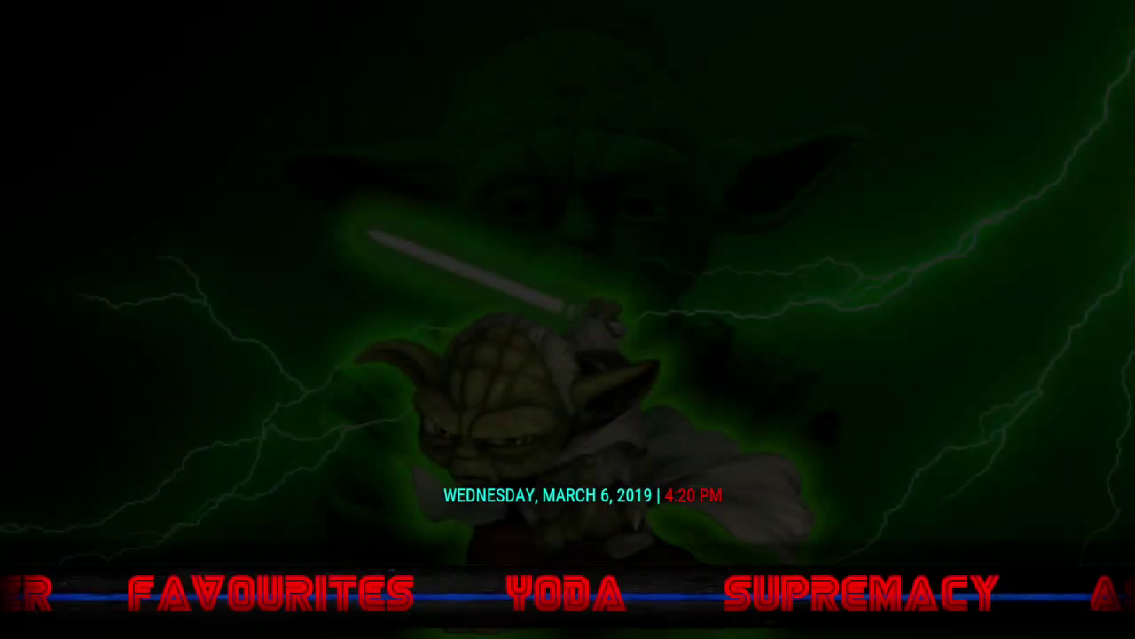
- Bring home menu focus back to YODA
{"action": "key", "text": "Right"}
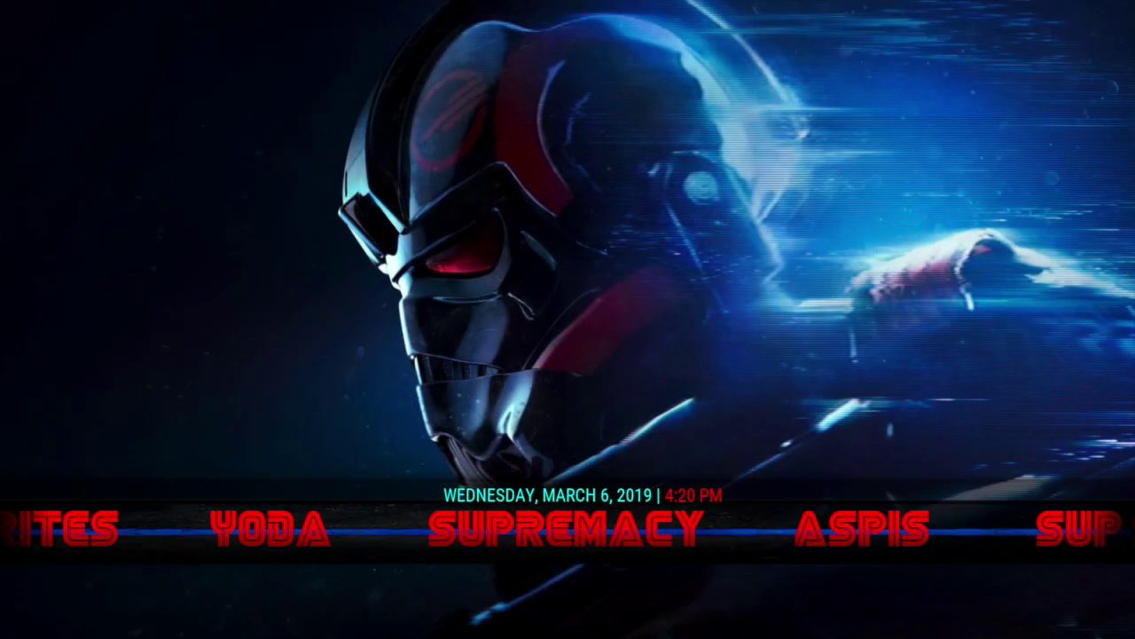
{"action": "key", "text": "Left"}
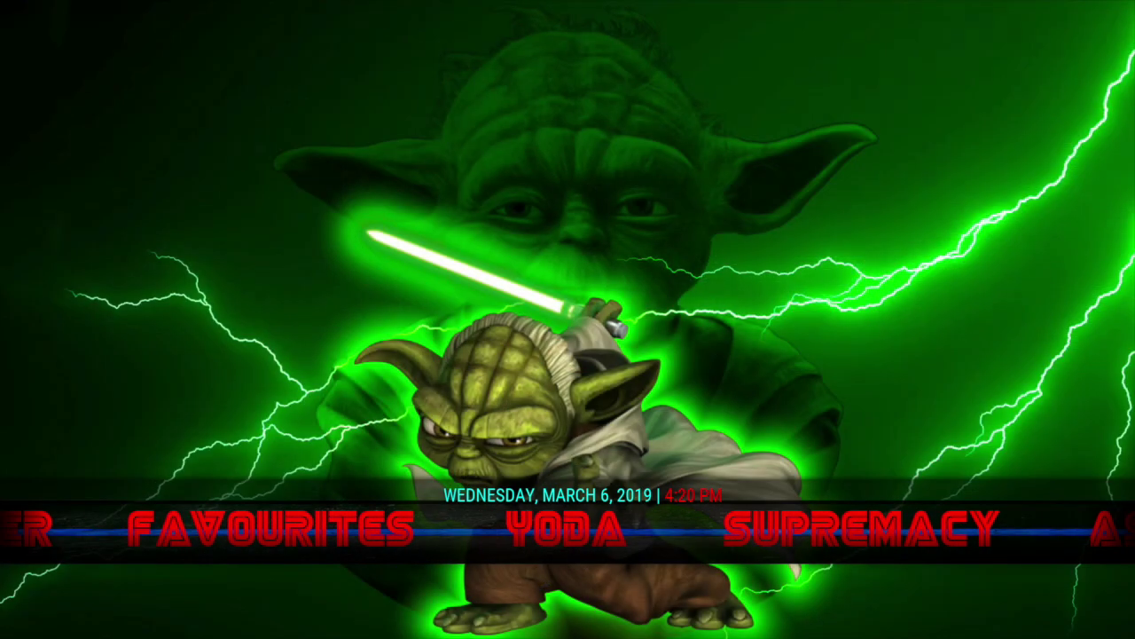
{"action": "key", "text": "Left"}
{"action": "key", "text": "Right"}
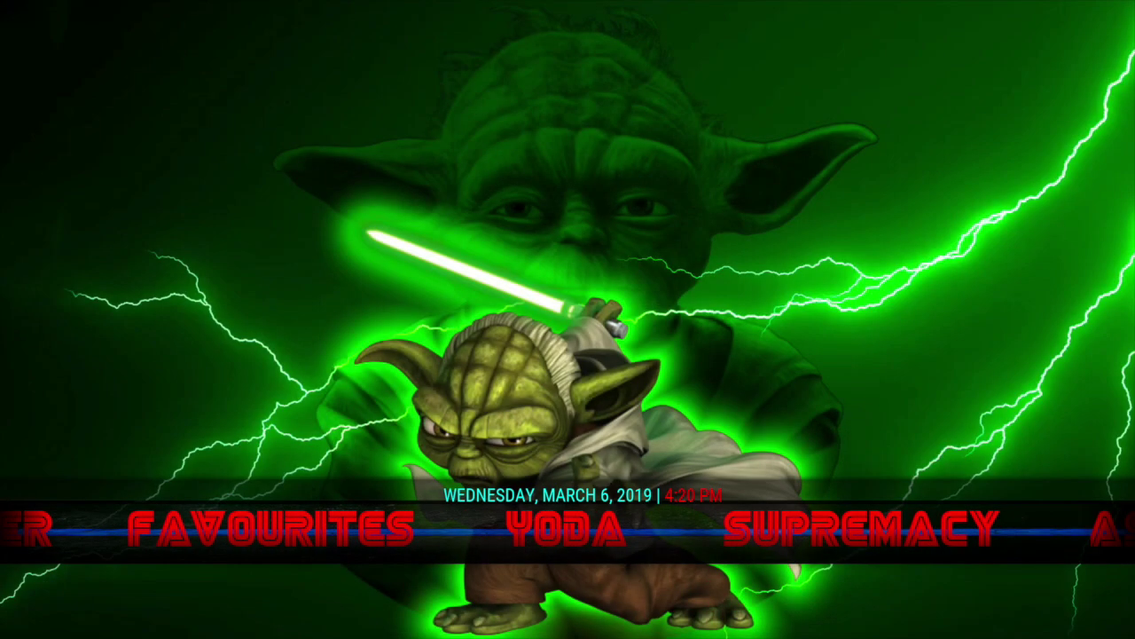